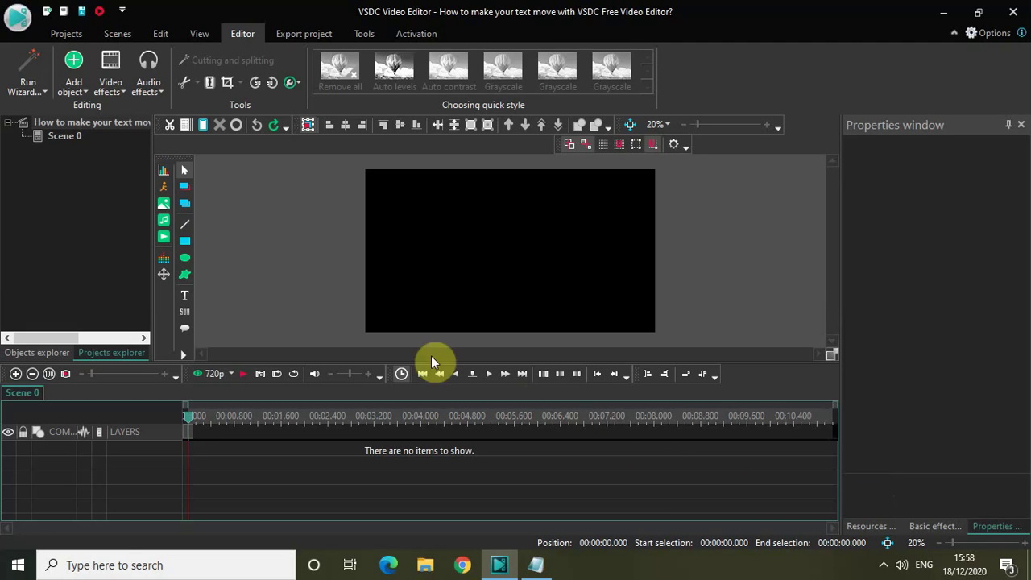
Add a text object from the cursor position, with a box about 1785 by 190 px along the lower edge of the frame.
click(186, 300)
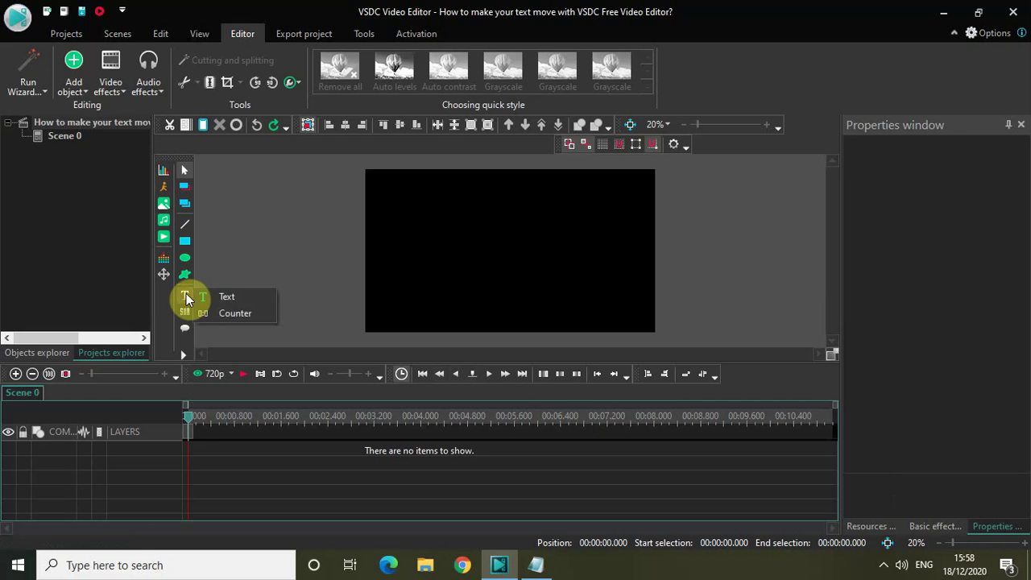
click(245, 299)
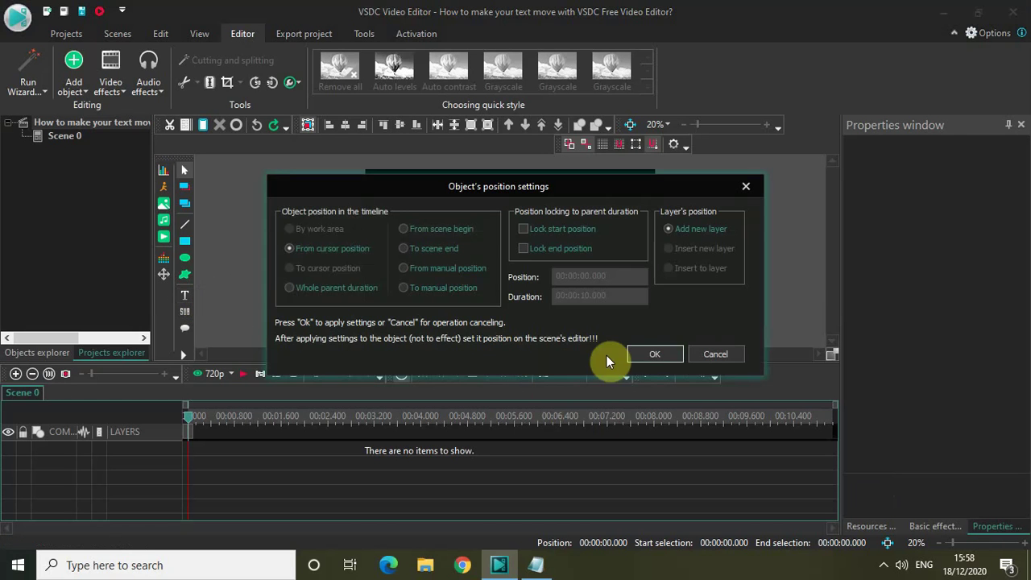
click(653, 355)
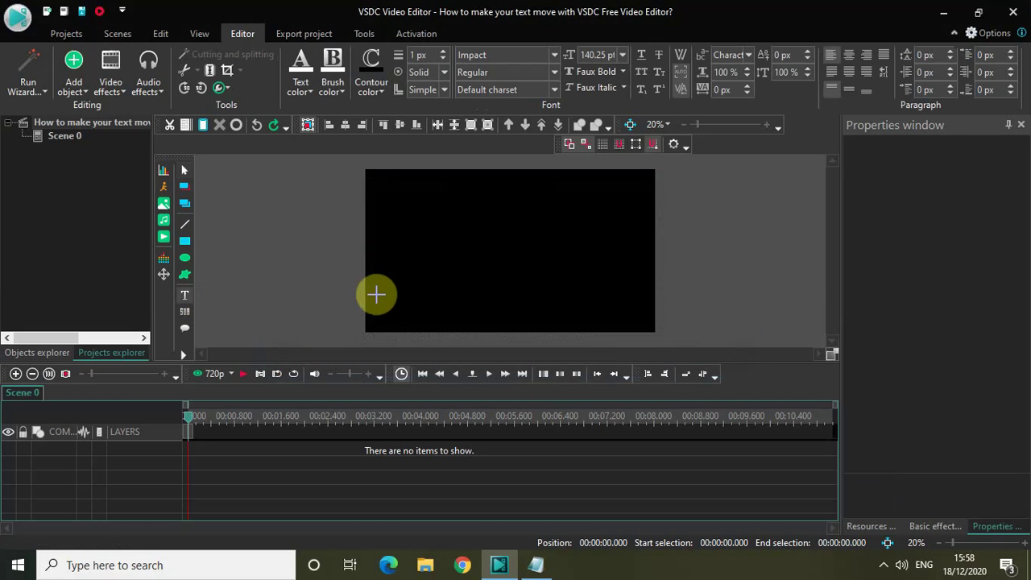
click(376, 295)
drag(381, 296, 645, 322)
Enter "LIKE,COMMENT & SUBSCRIBE" in capitals as the content of the new text box.
key(Caps_Lock)
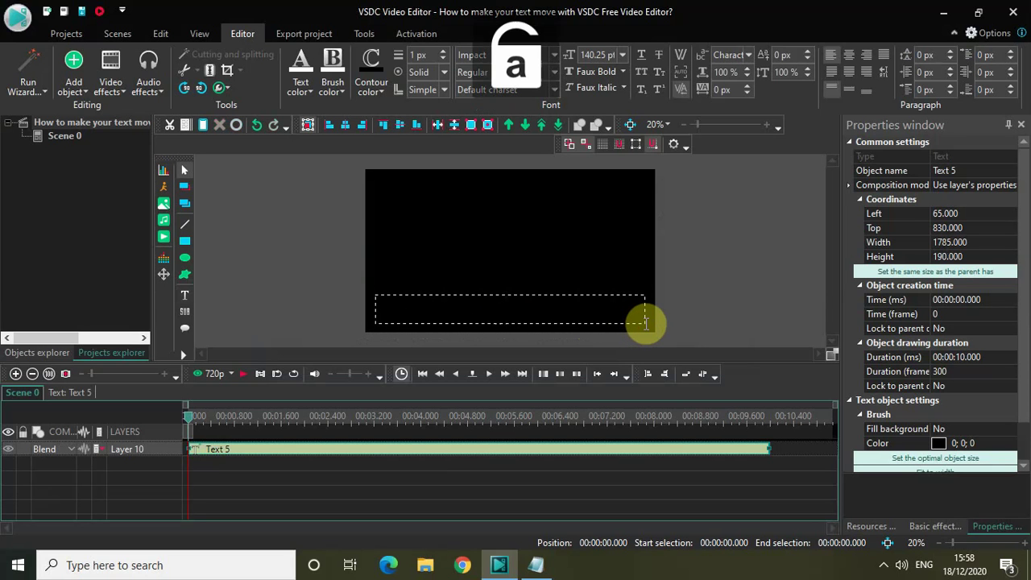
text(IIKE,C)
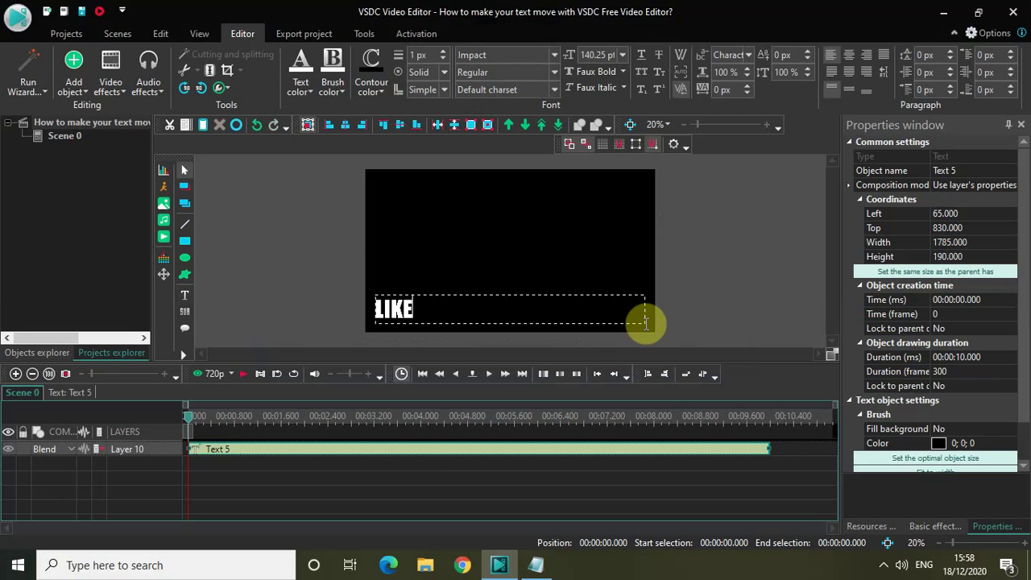
text(OMME)
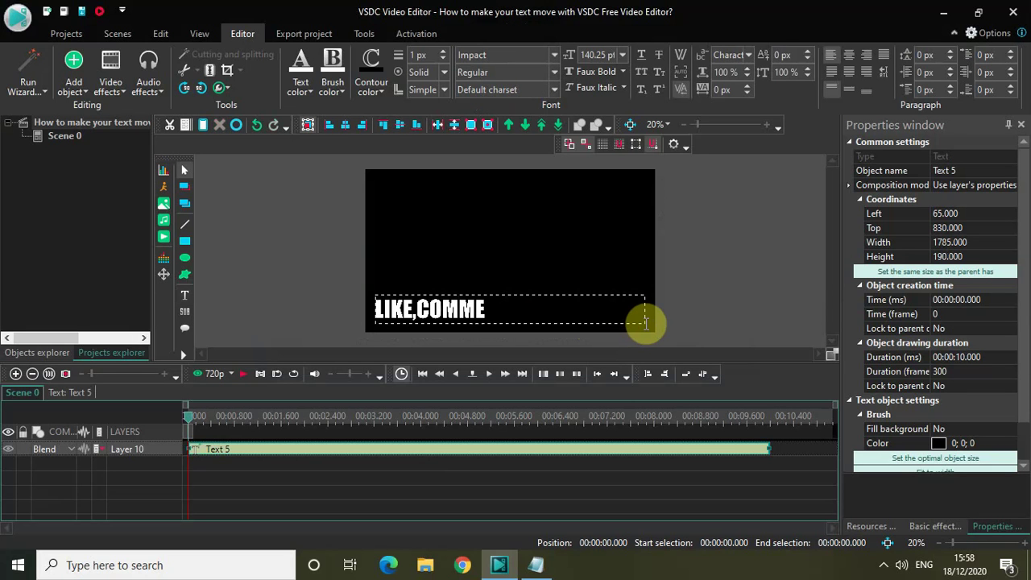
text(NT & )
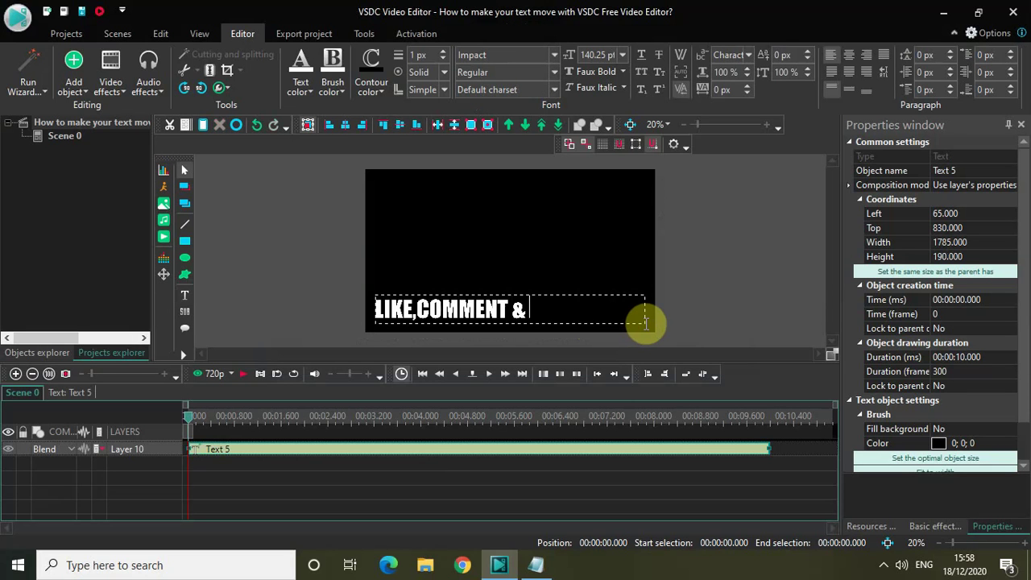
text(SUBSCRIBE)
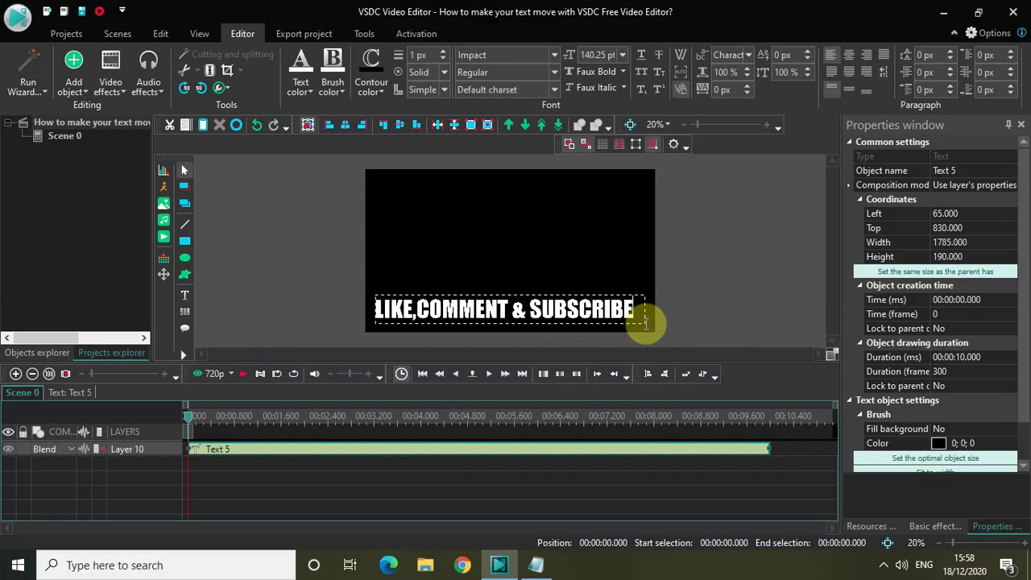
Center the whole text within its box and move it just outside the frame's left edge, to about Left -1805, Top 840.
key(ctrl+a)
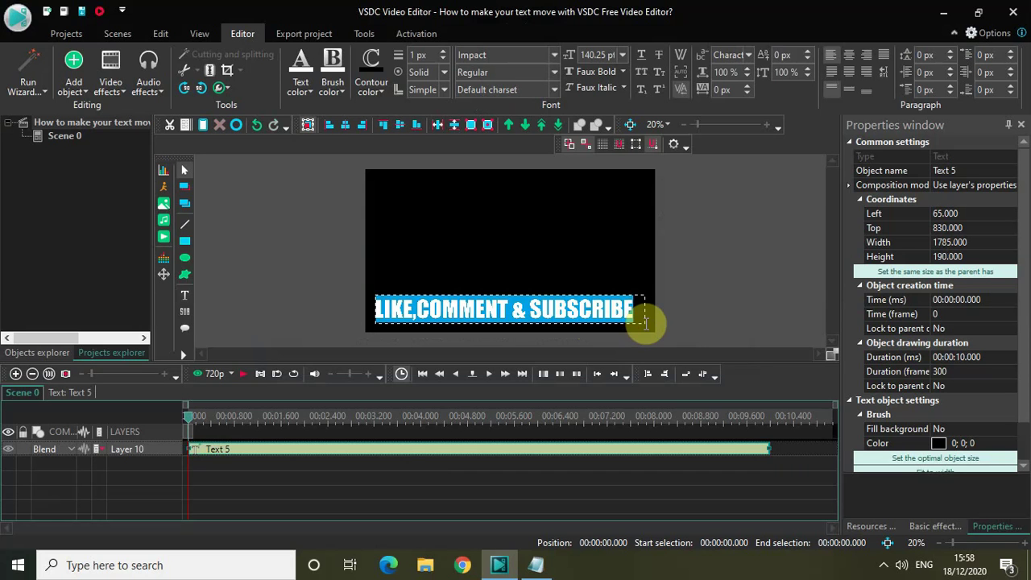
click(849, 54)
click(757, 274)
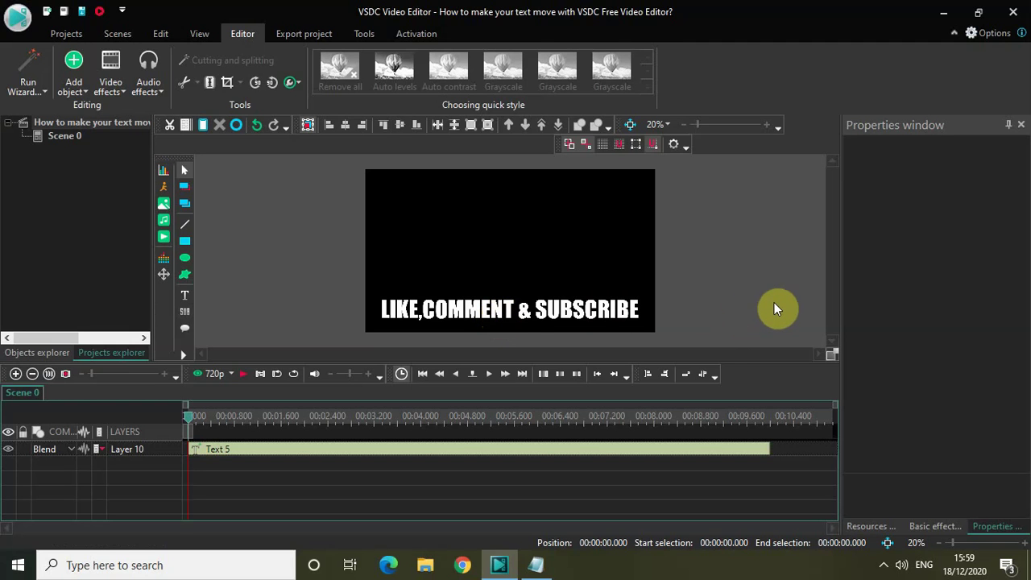
drag(524, 307, 244, 311)
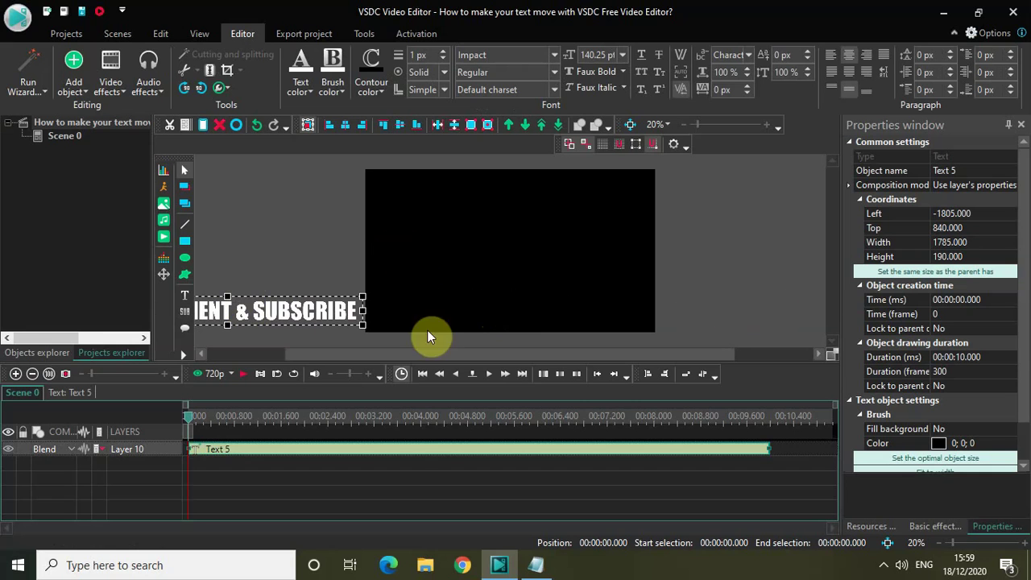
Open the text object's own timeline and add a Movement effect to it.
double_click(395, 453)
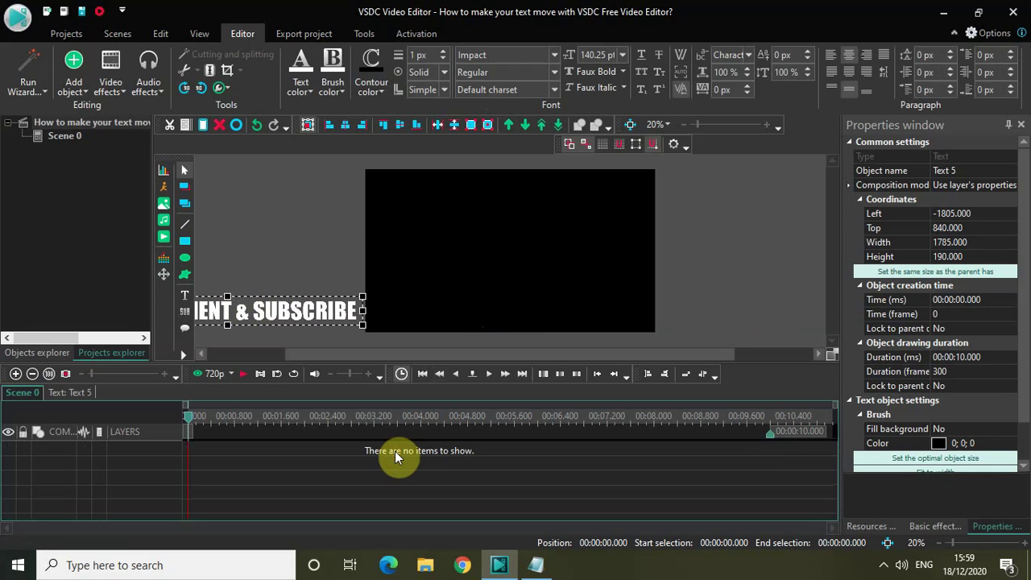
click(70, 84)
mouse_move(119, 385)
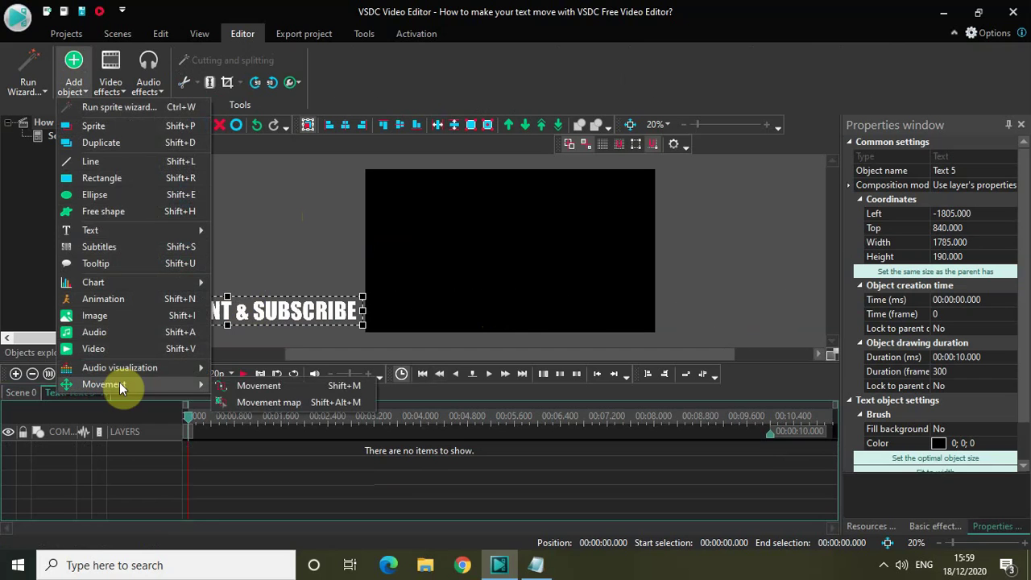
click(262, 386)
click(580, 344)
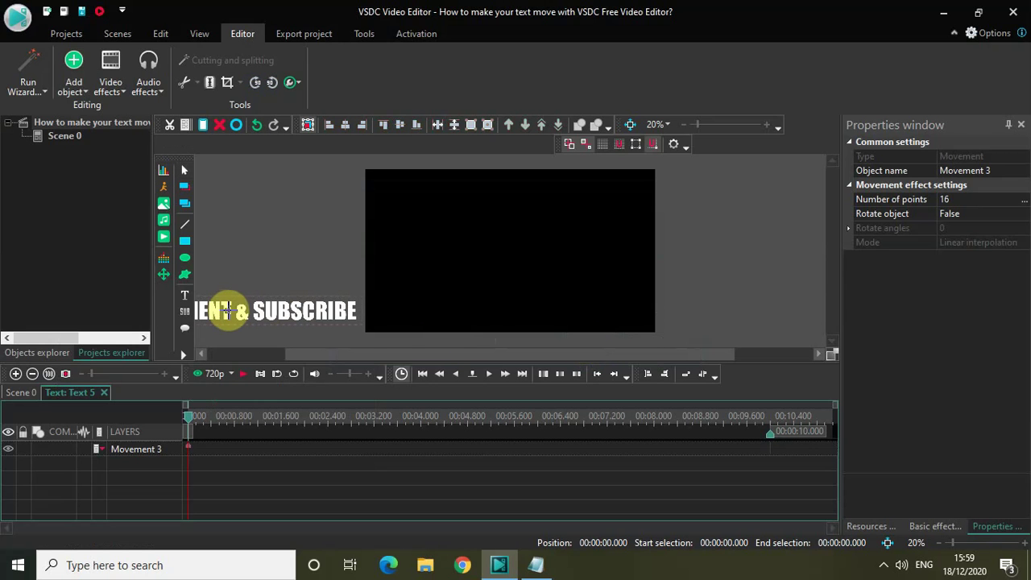
Draw the movement path from the off-screen text to about X 950, Y 935 inside the frame and preview it.
click(229, 310)
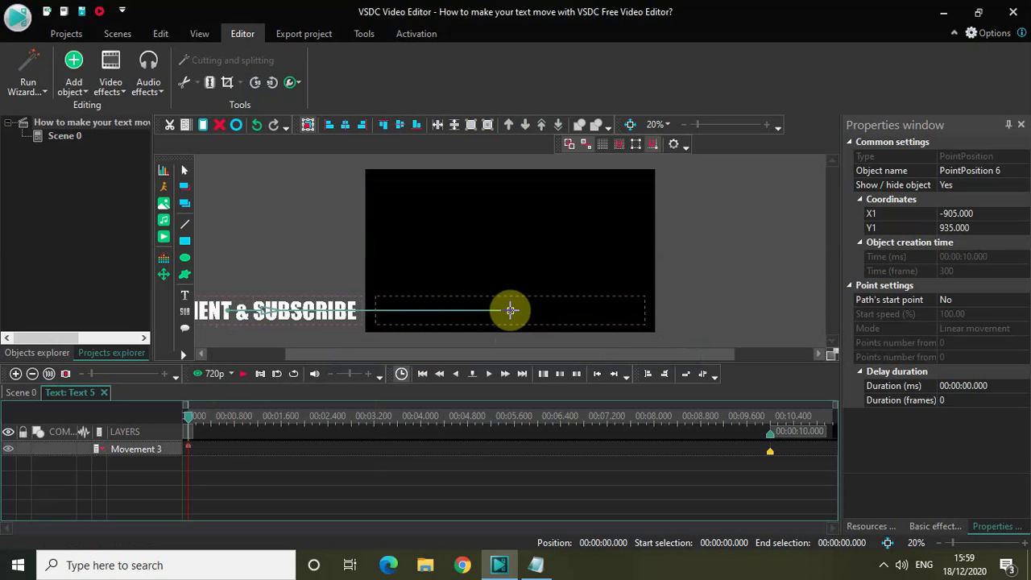
click(510, 311)
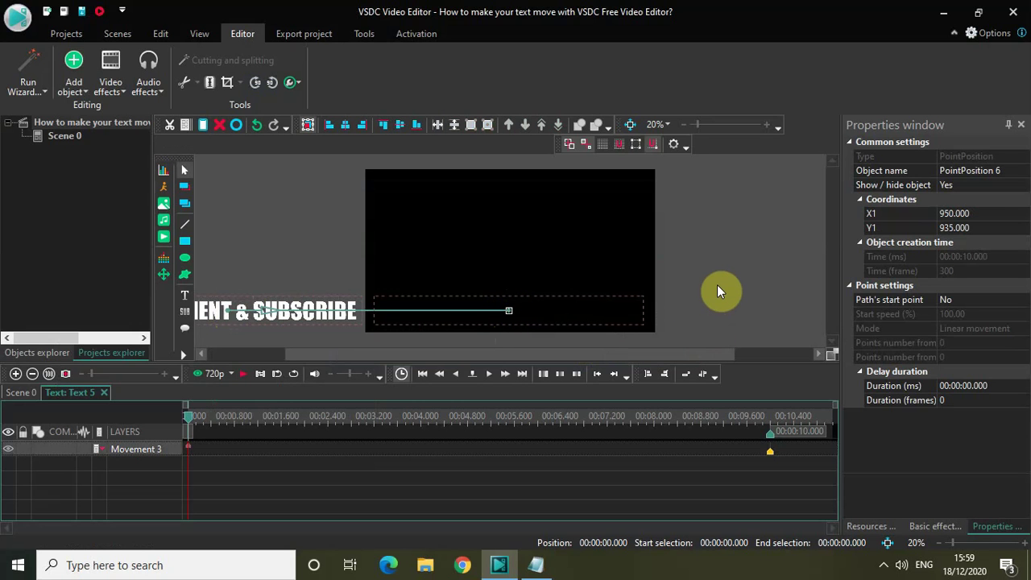
key(space)
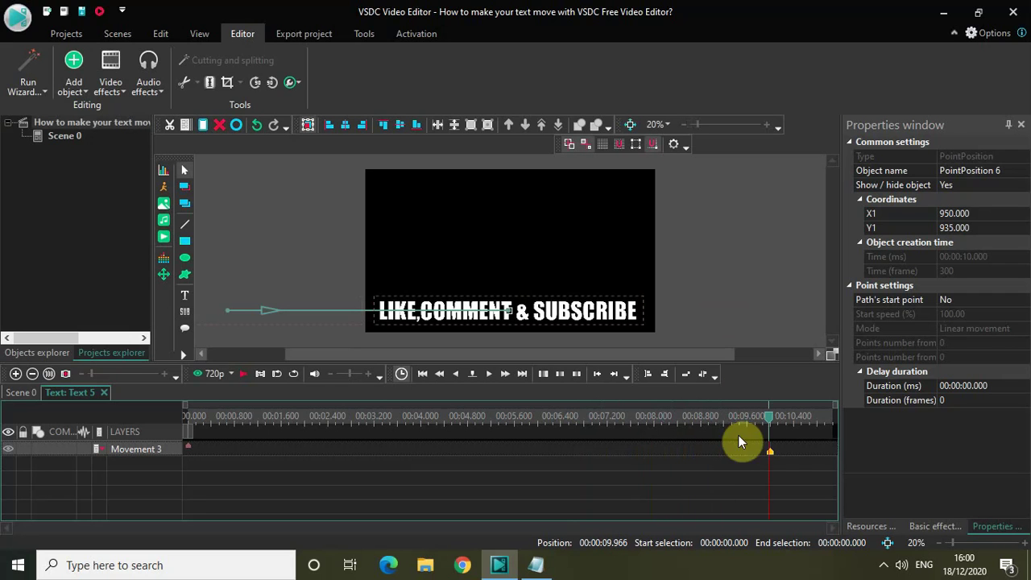
Shift the movement's end point on the timeline to about 0.5 seconds so the text slides in faster.
drag(771, 459, 232, 457)
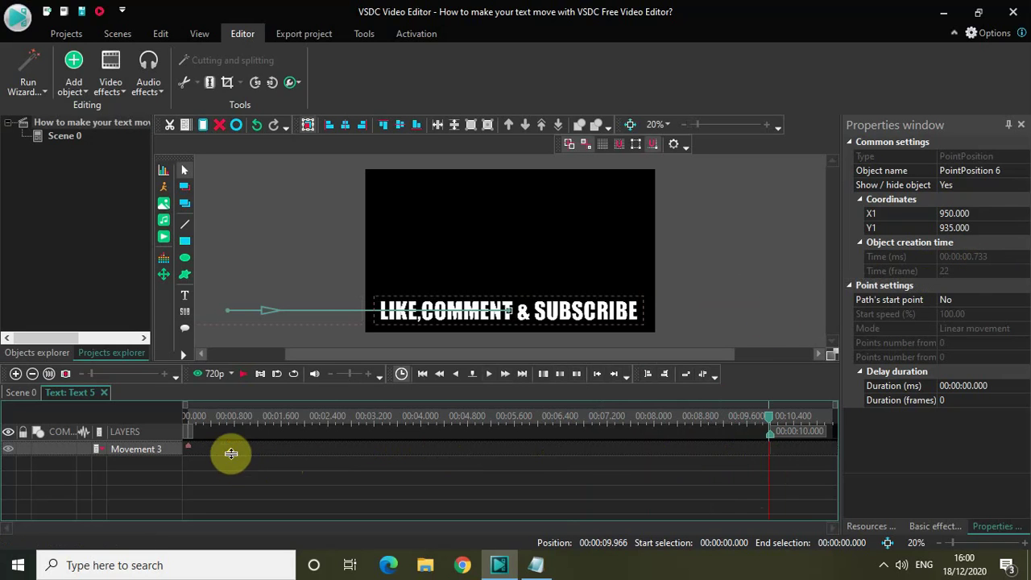
drag(231, 453, 224, 457)
drag(223, 458, 221, 458)
drag(226, 458, 231, 457)
drag(221, 458, 217, 457)
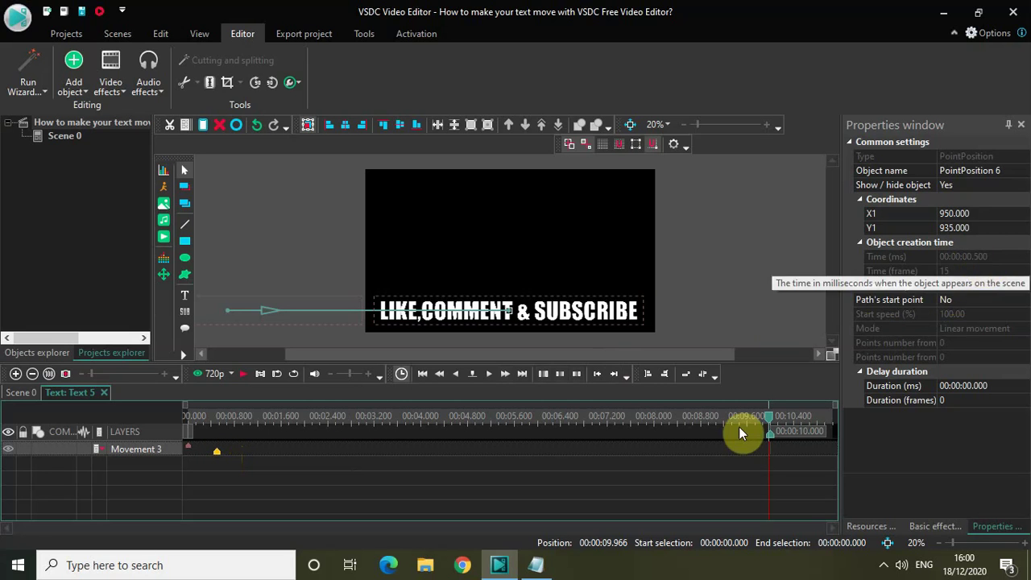
Preview the faster text movement from the start of the timeline and return to Scene 0.
click(764, 414)
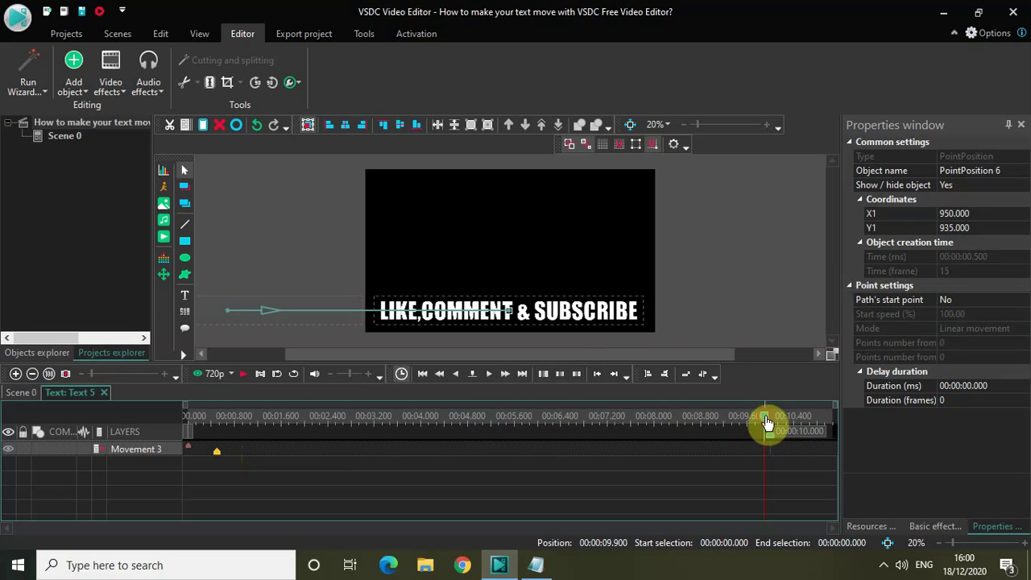
drag(767, 423, 170, 447)
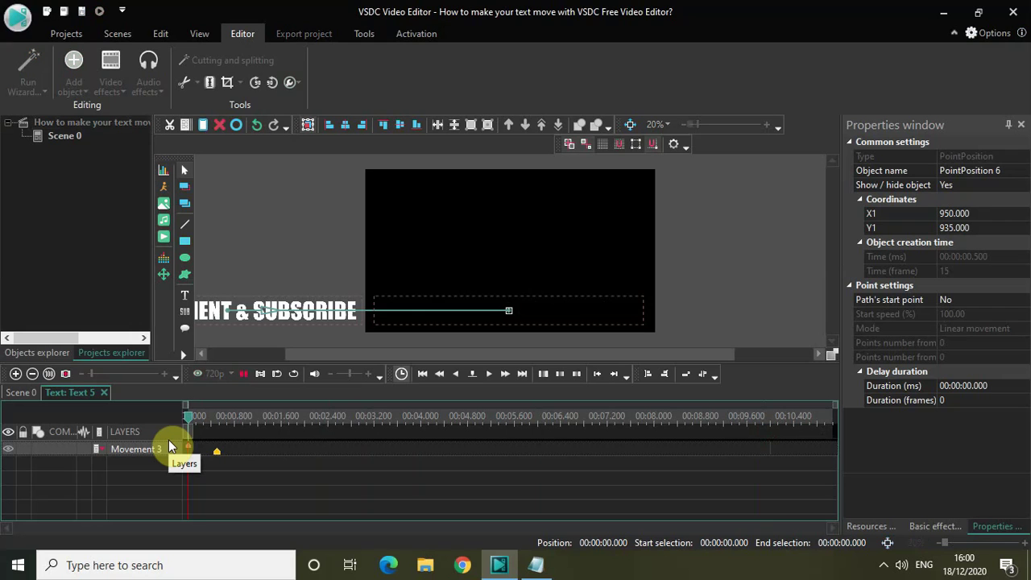
key(space)
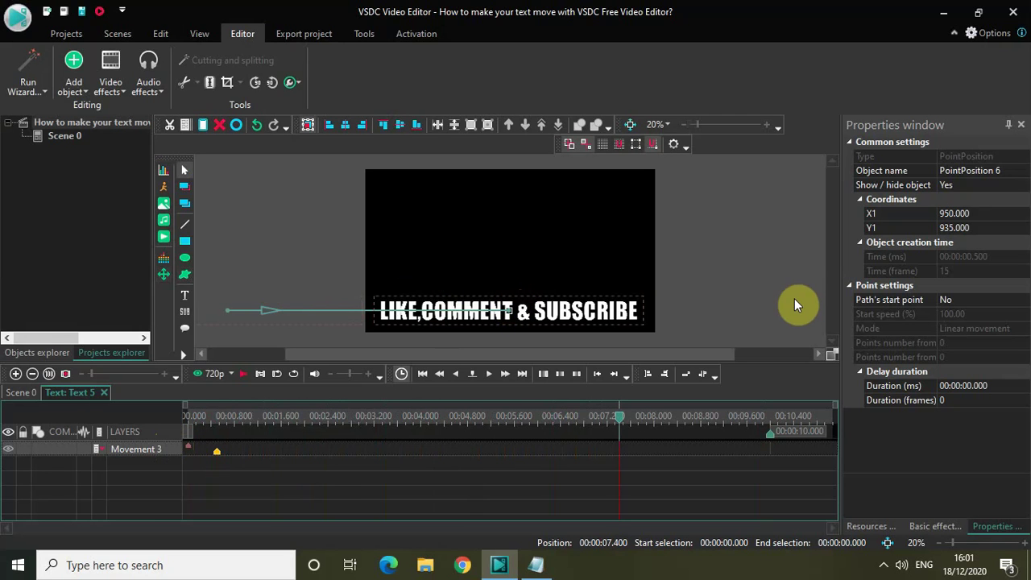
click(24, 394)
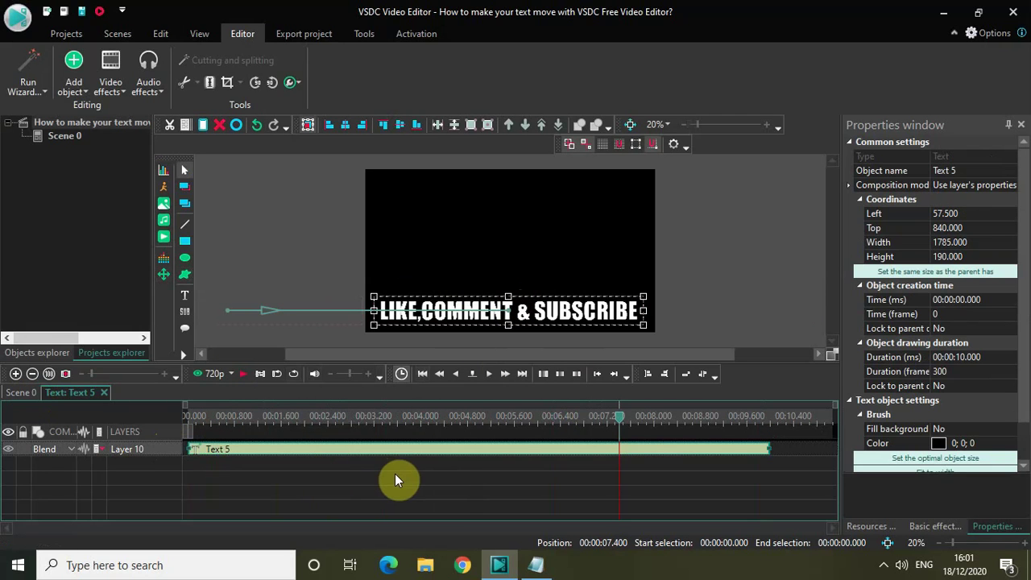
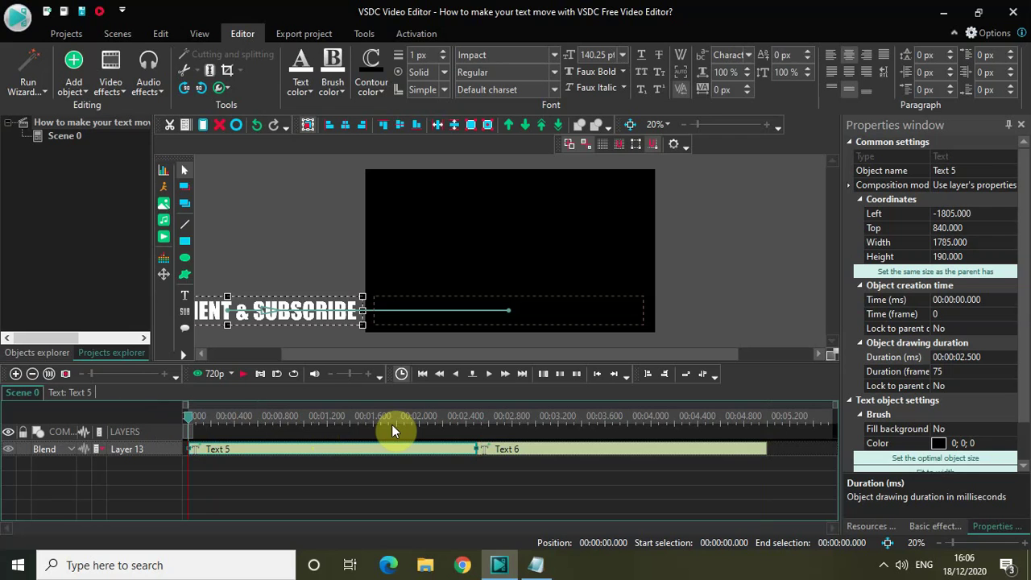
Draw a rectangle about 1810 by 190 px on a new layer from the cursor position, over the text's final position in the frame.
click(187, 240)
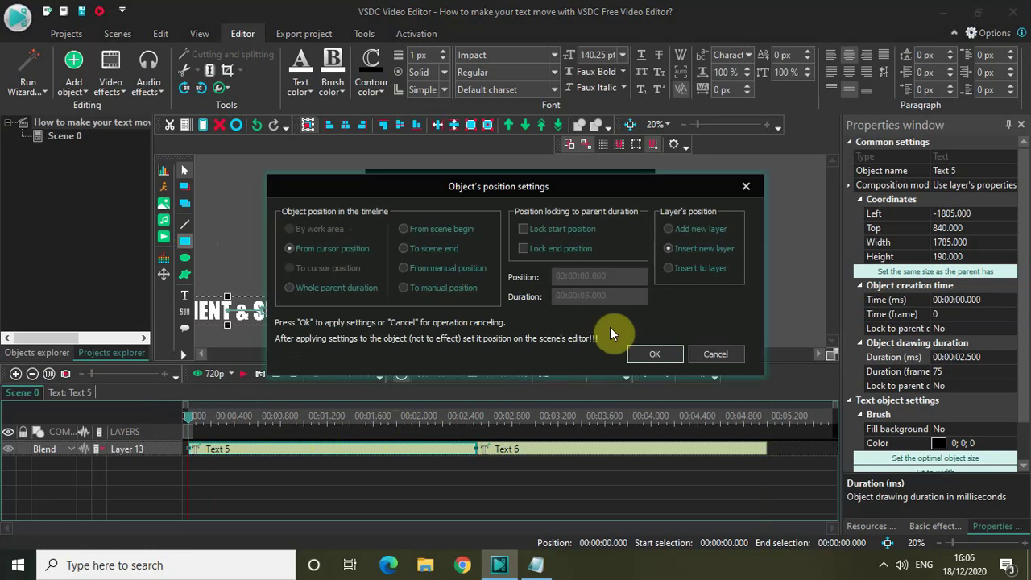
click(658, 356)
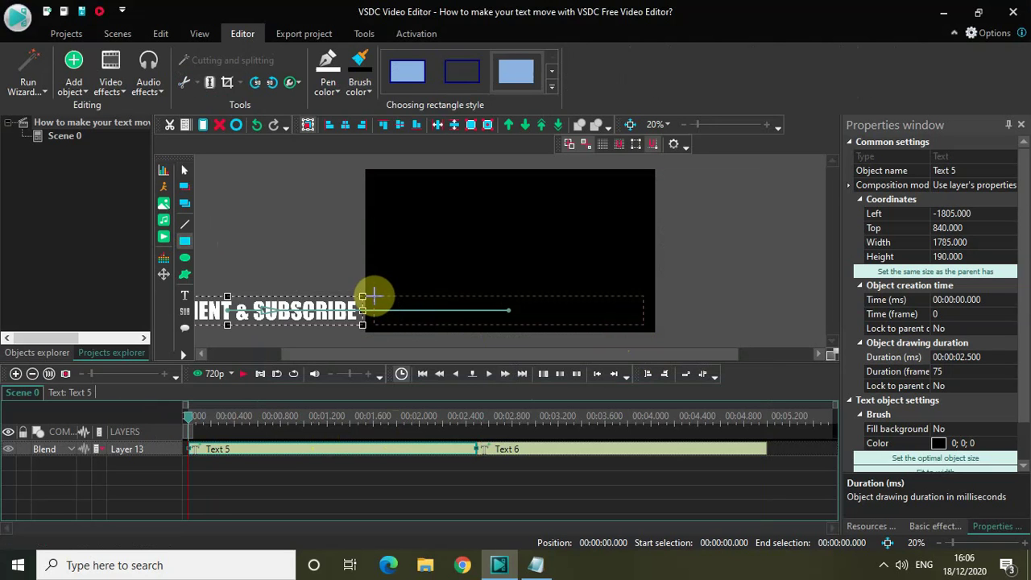
click(374, 297)
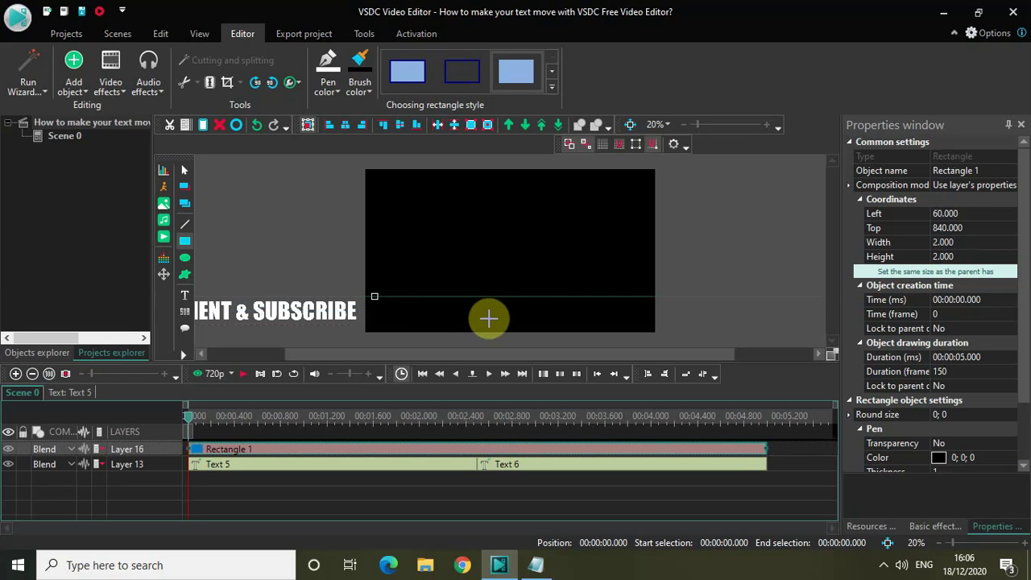
drag(526, 319, 647, 322)
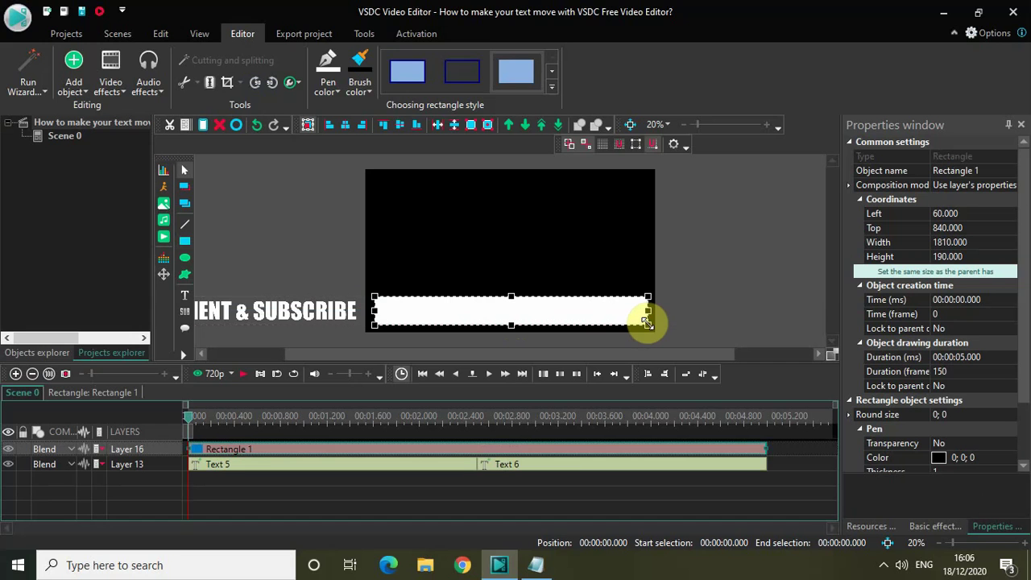
Check the coordinates noted in Notepad and set the rectangle's Left coordinate to 57.5.
click(536, 565)
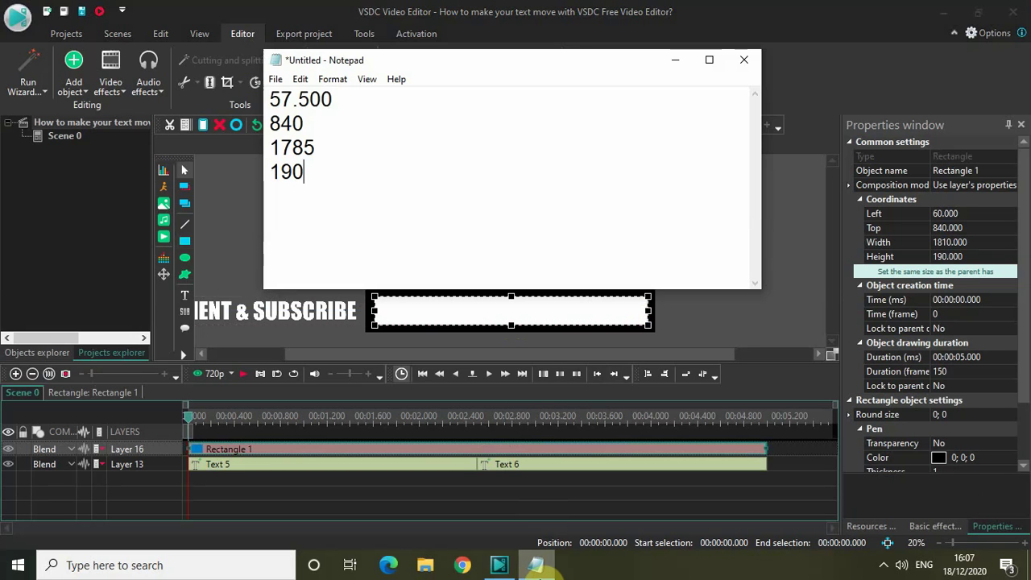
click(535, 565)
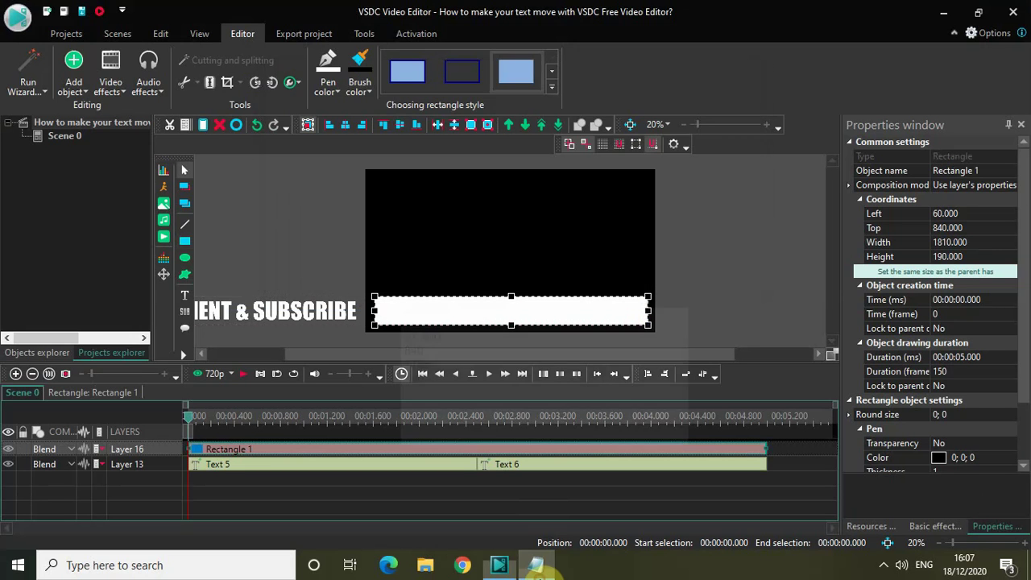
click(978, 215)
click(977, 215)
key(BackSpace)
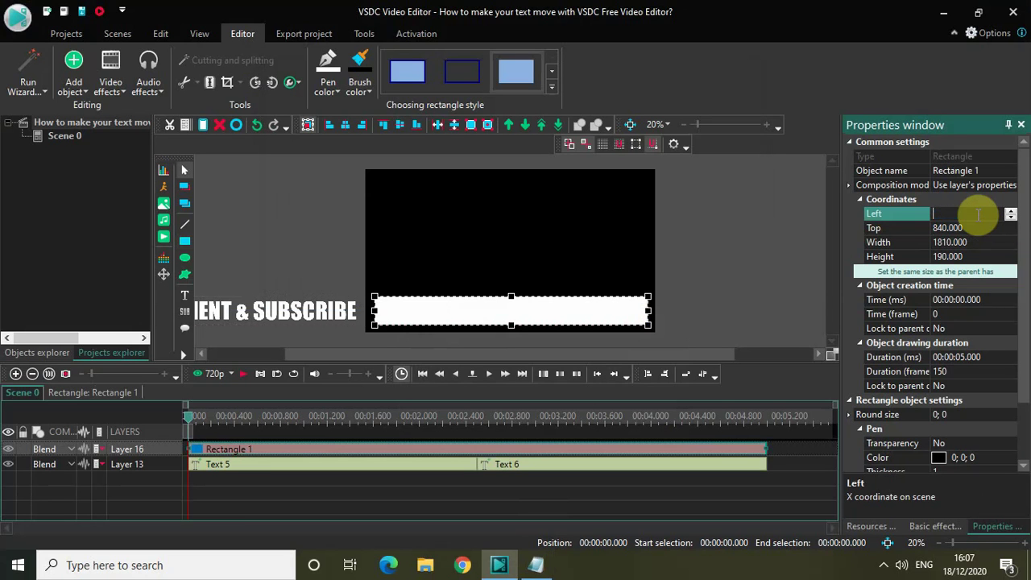
text(57)
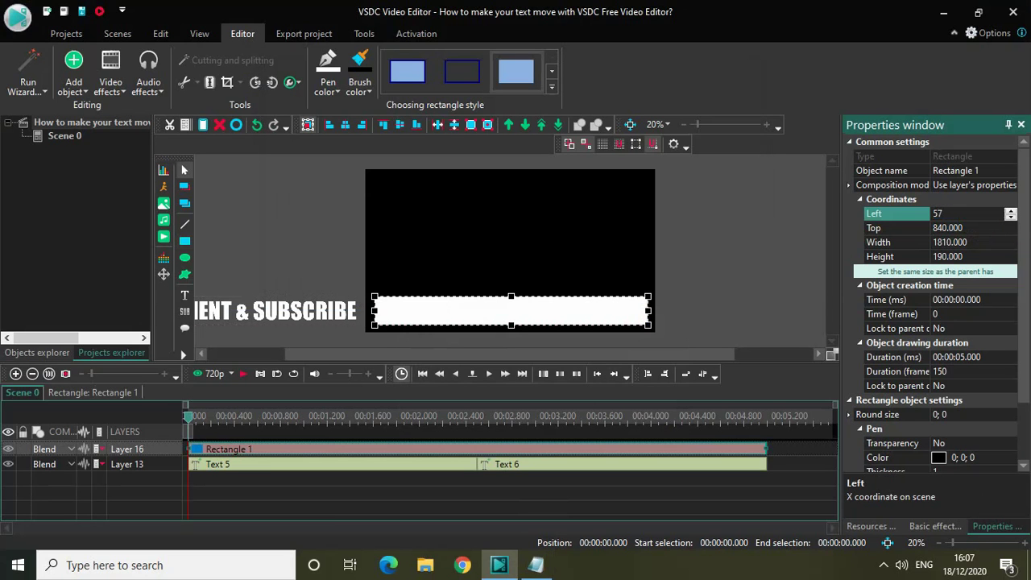
text(.5)
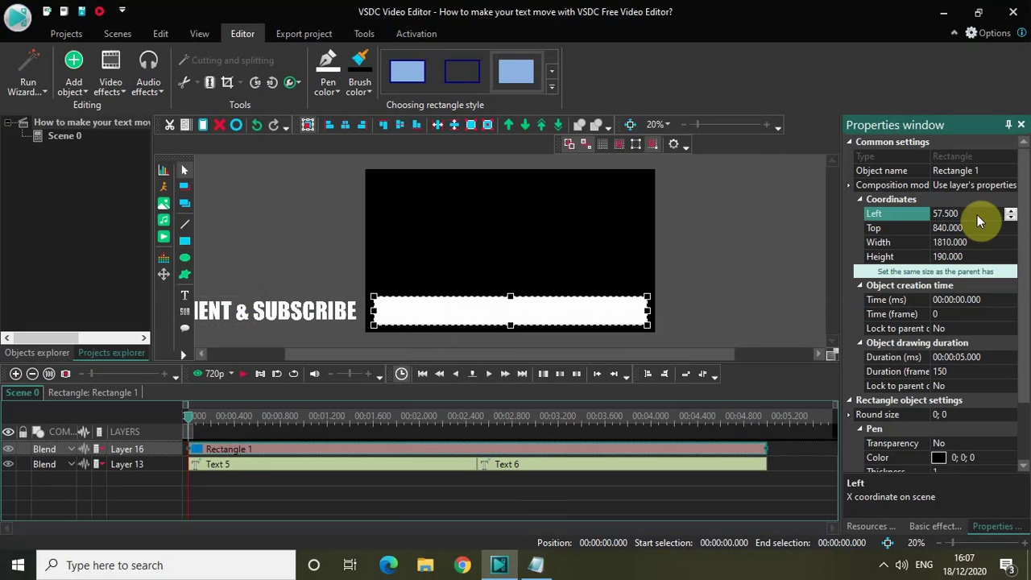
Check the values noted in Notepad and set the rectangle's Width to 1785.
click(538, 565)
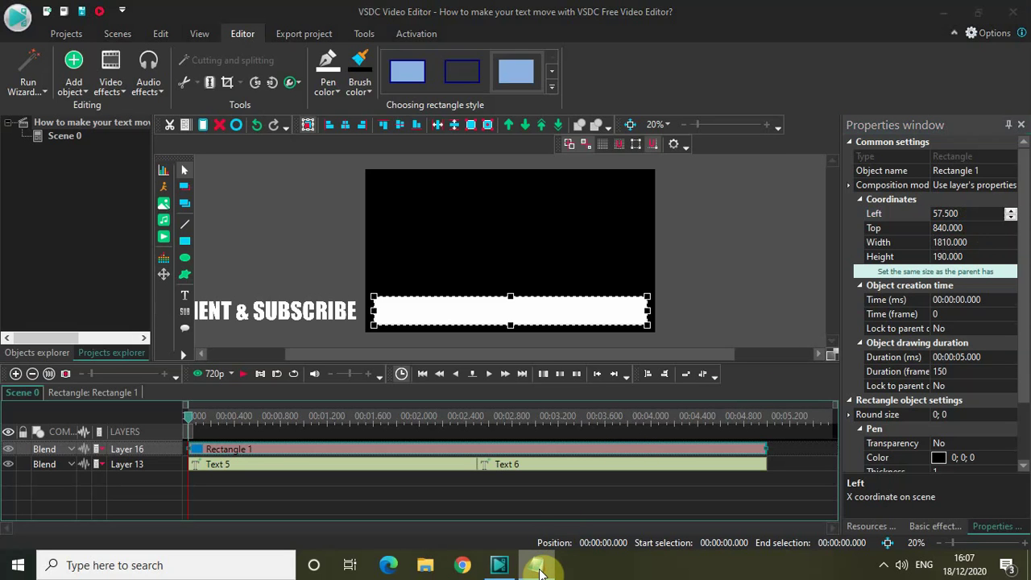
click(538, 567)
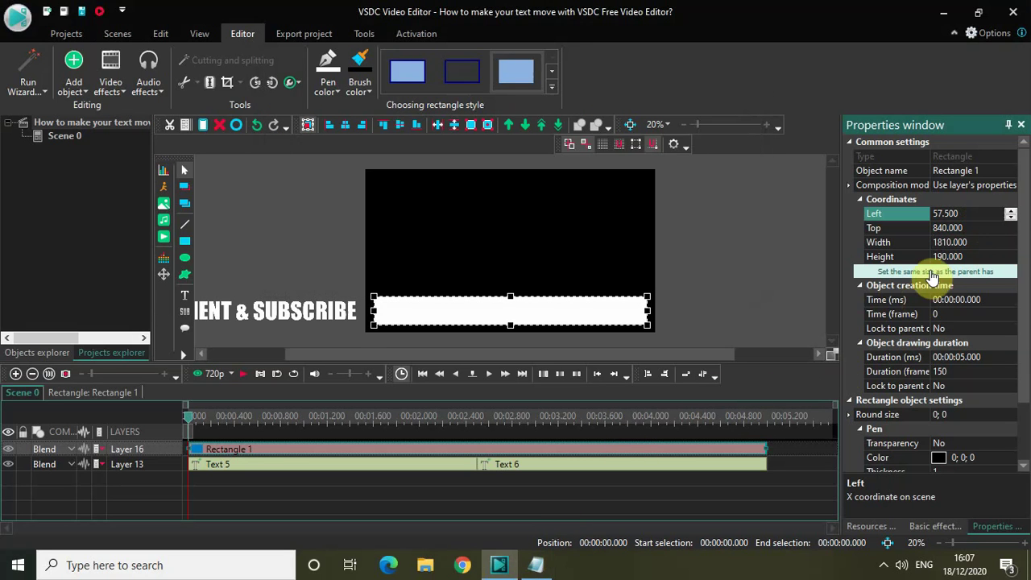
click(952, 243)
key(BackSpace)
key(BackSpace)
key(BackSpace)
key(BackSpace)
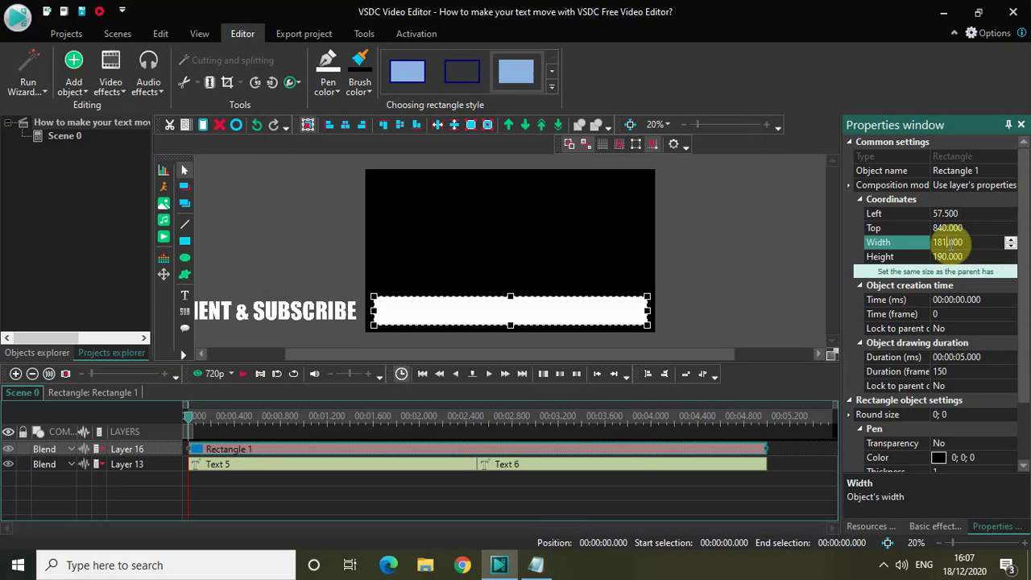
text(1785)
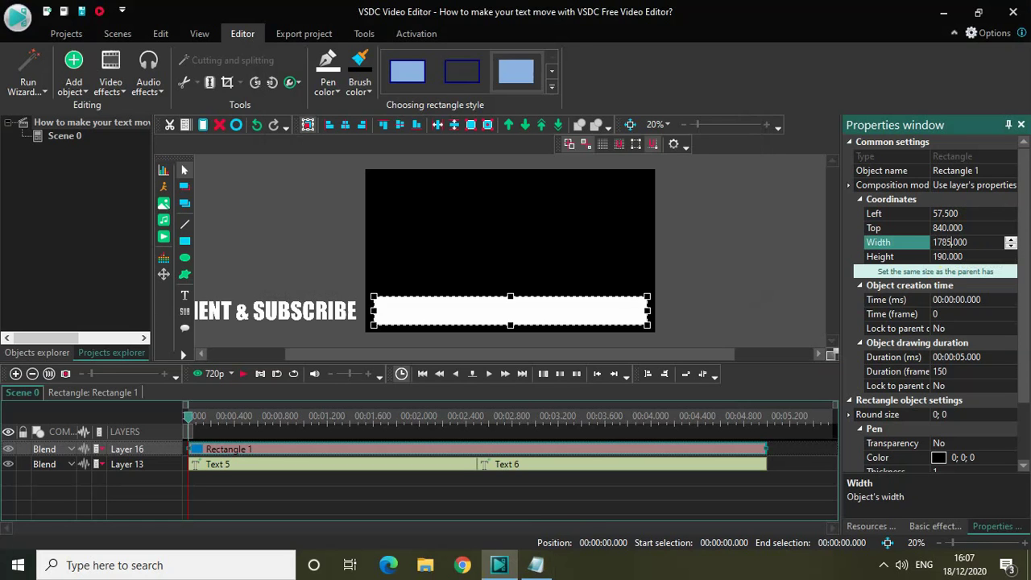
key(Return)
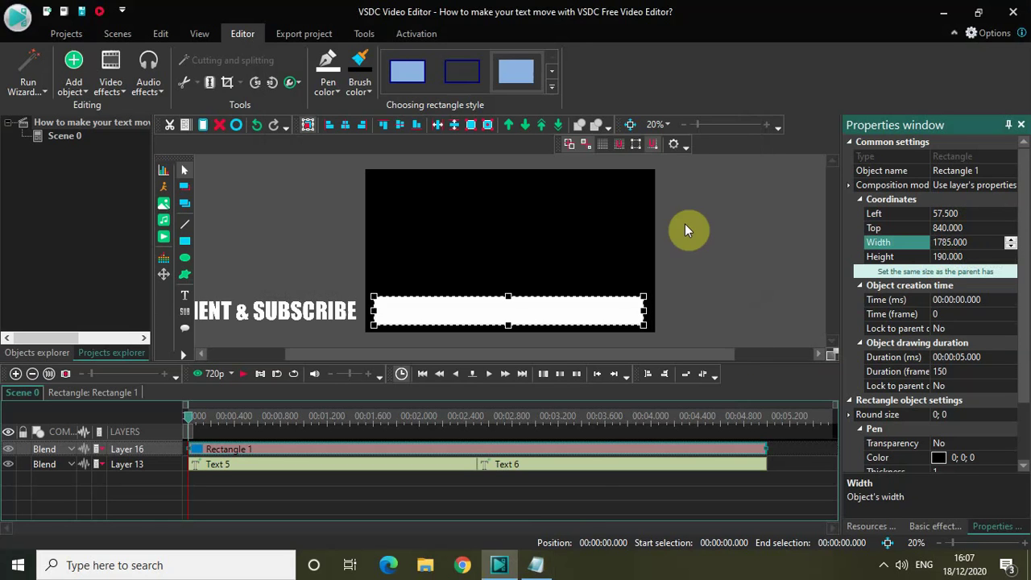
Move the rectangle below the text layer on the timeline, look over its pen and brush settings, and deselect it.
click(561, 450)
drag(561, 455, 461, 547)
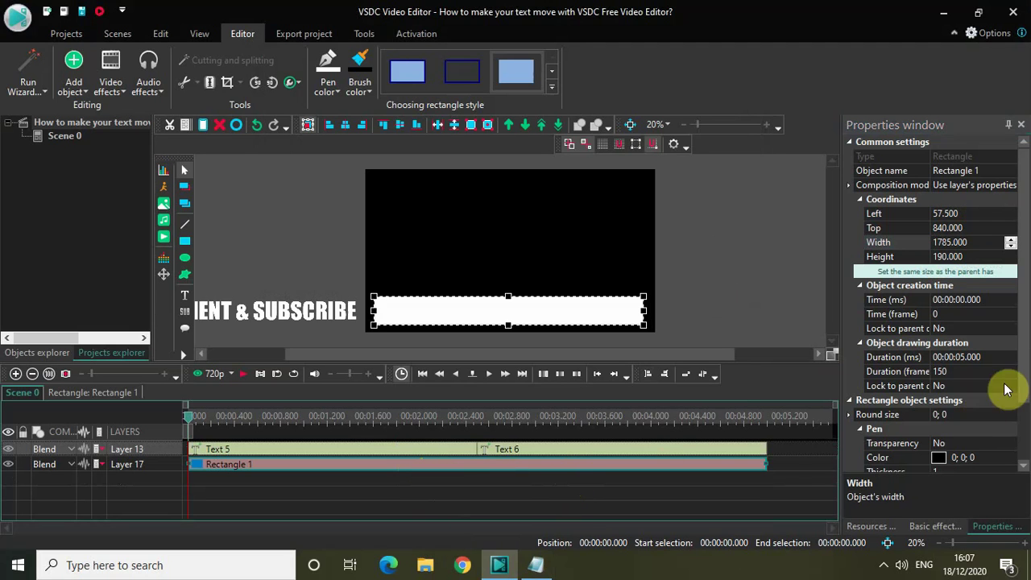
scroll(1023, 419, down, 3)
scroll(1023, 483, up, 3)
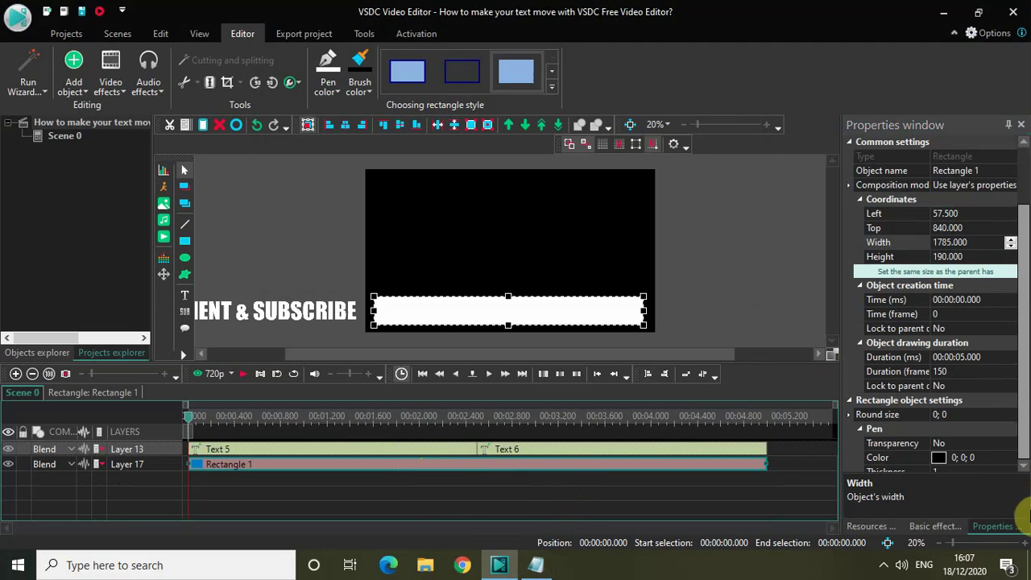
scroll(1016, 410, down, 3)
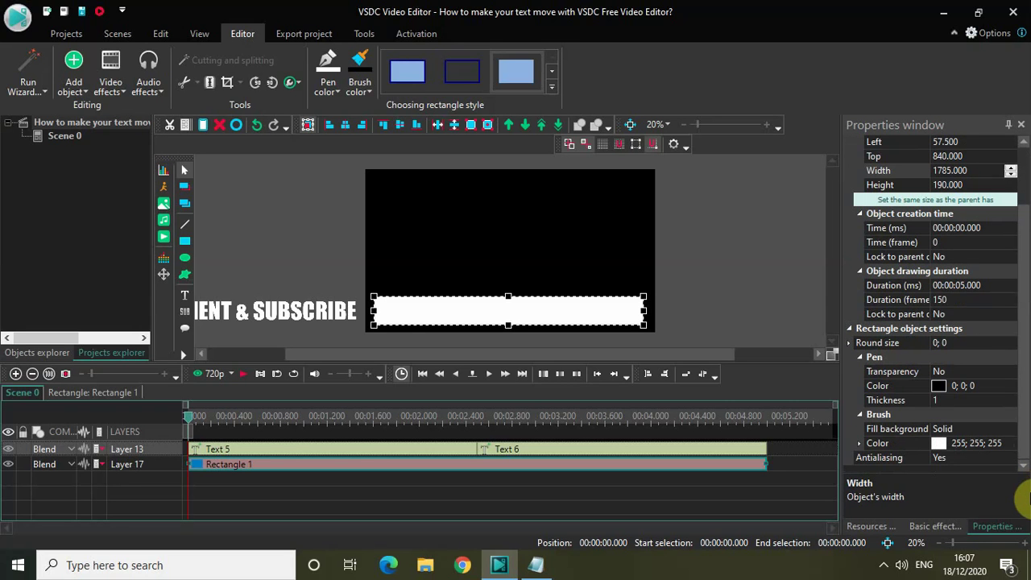
click(874, 459)
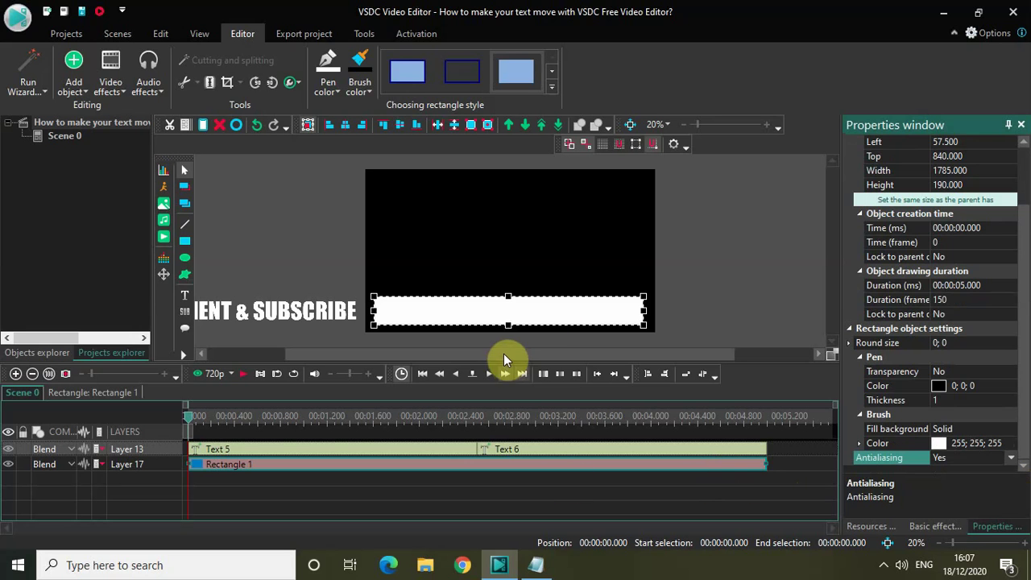
click(733, 301)
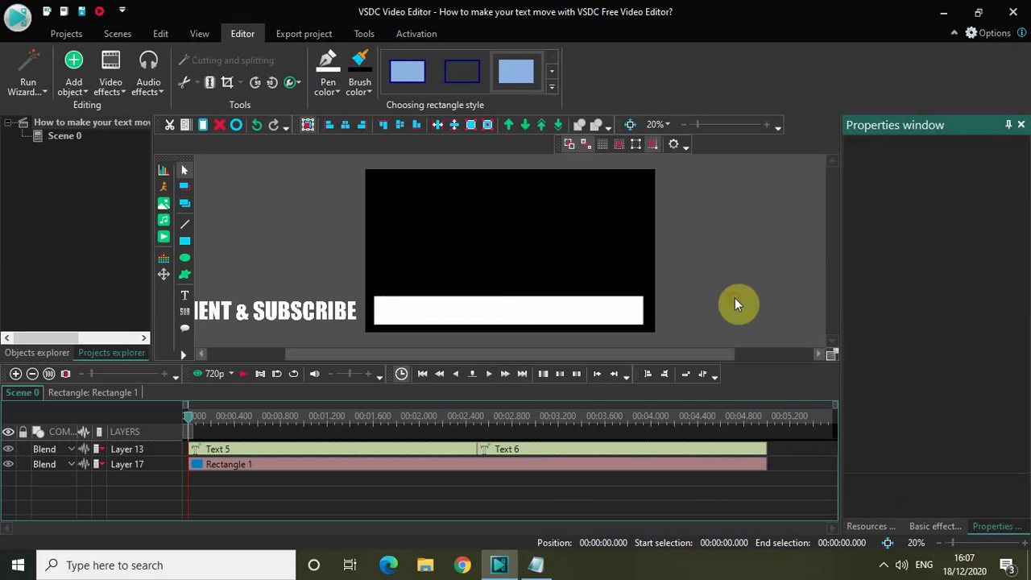
Change the color of all the words in the first text object, Text 5, to black.
click(335, 450)
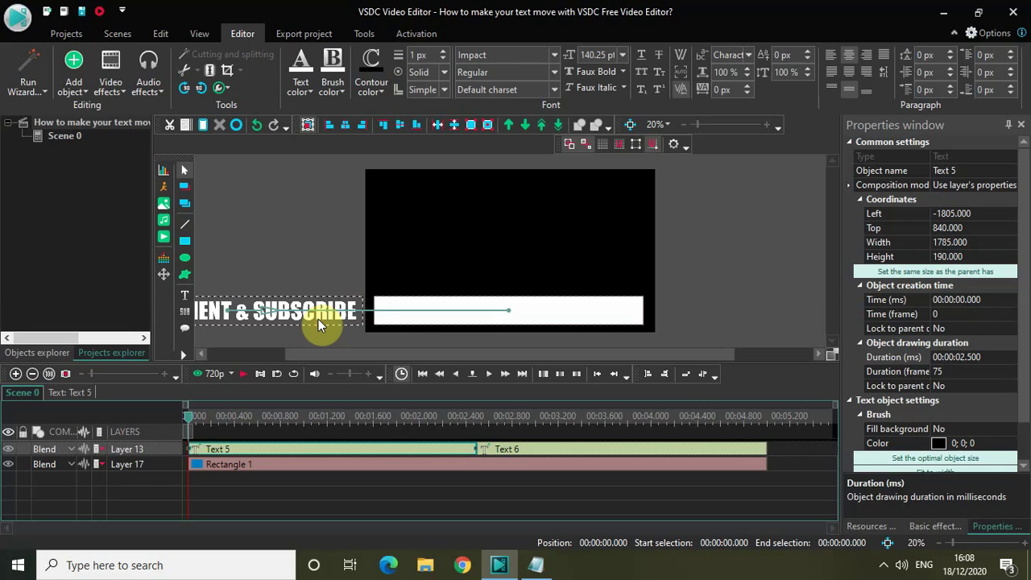
double_click(319, 319)
click(320, 317)
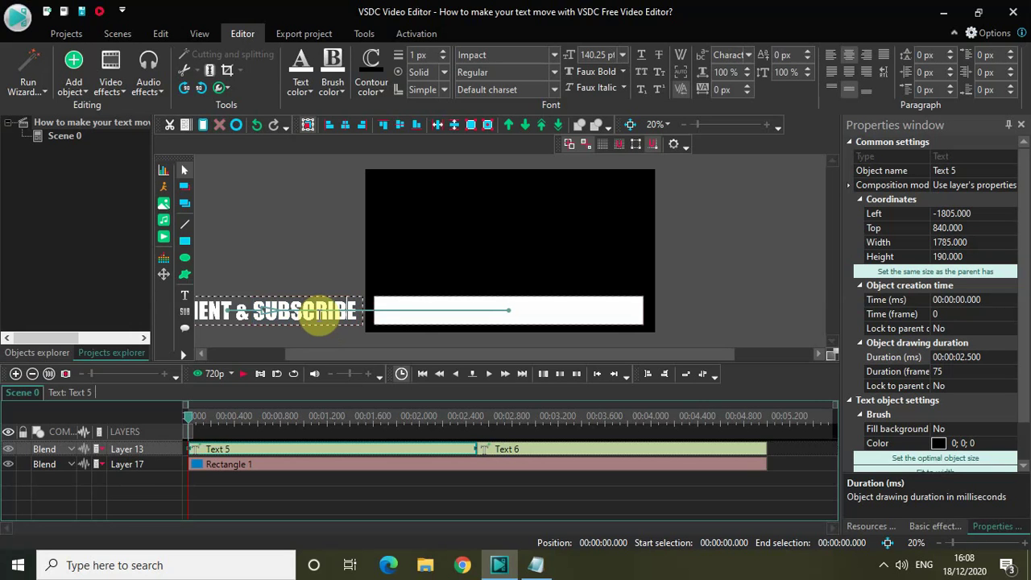
key(Left)
key(ctrl+a)
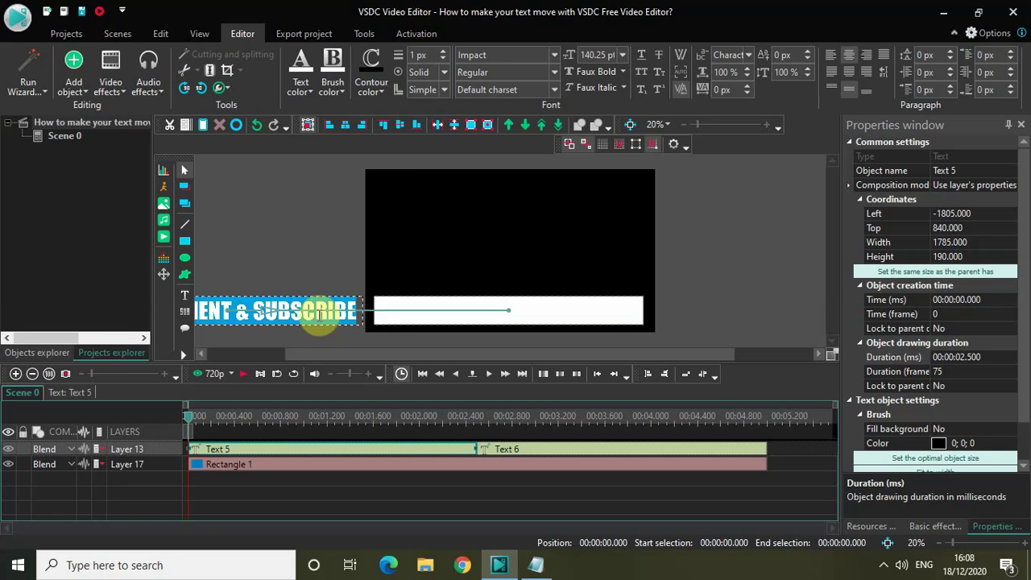
click(298, 91)
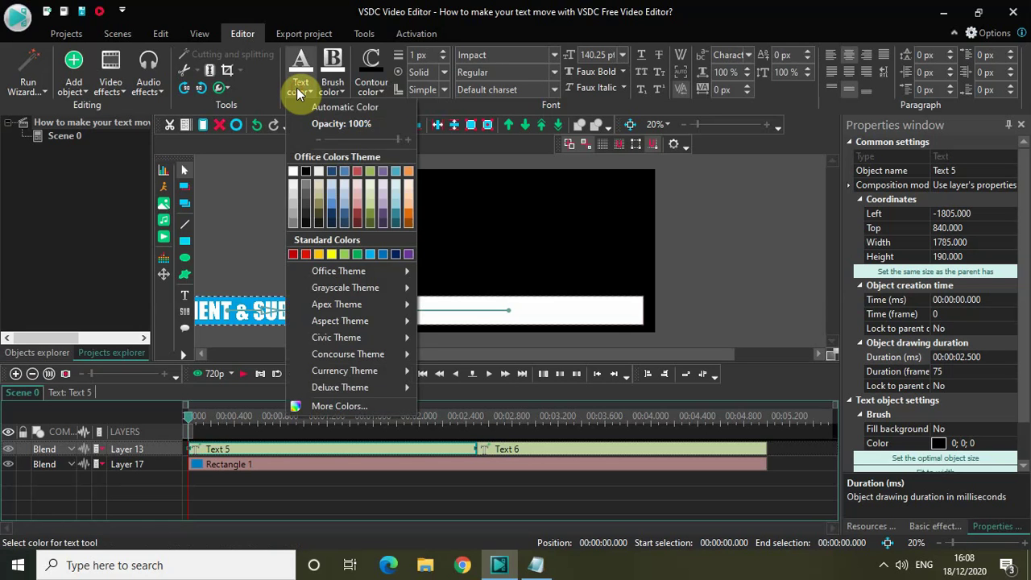
click(306, 174)
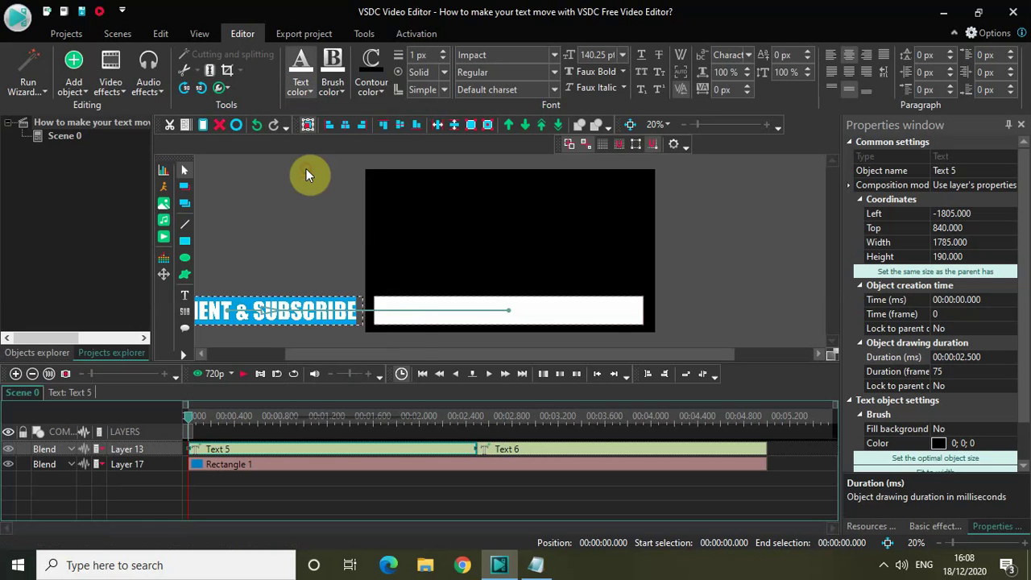
click(727, 268)
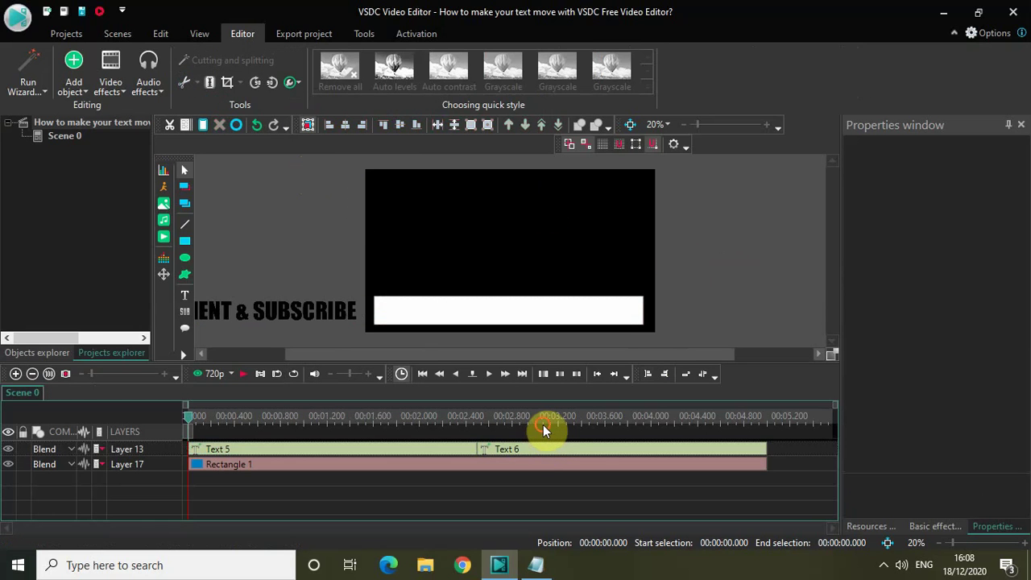
Change the color of all the words in Text 6 to black and preview the animation from the start of the timeline.
click(562, 417)
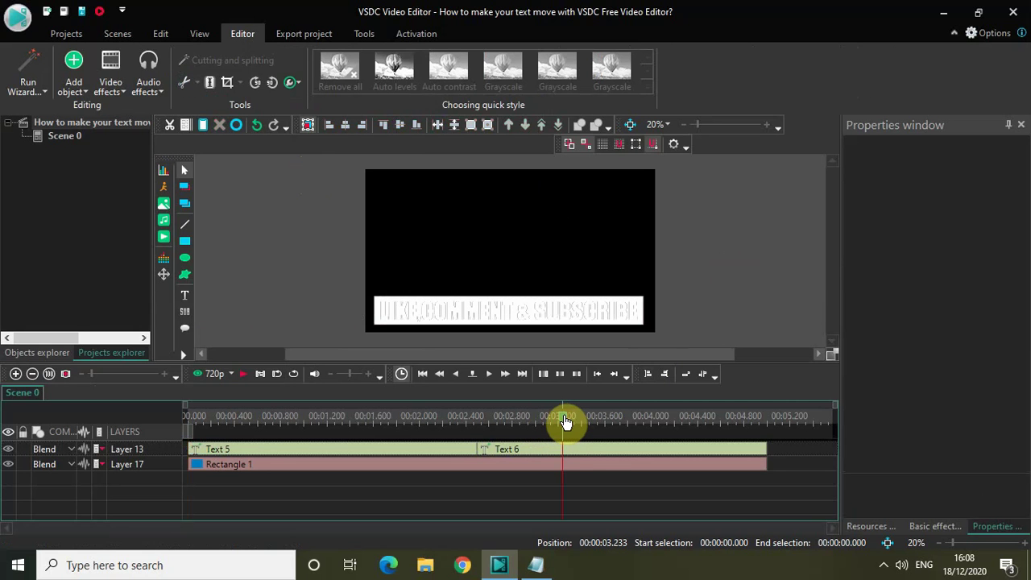
click(592, 453)
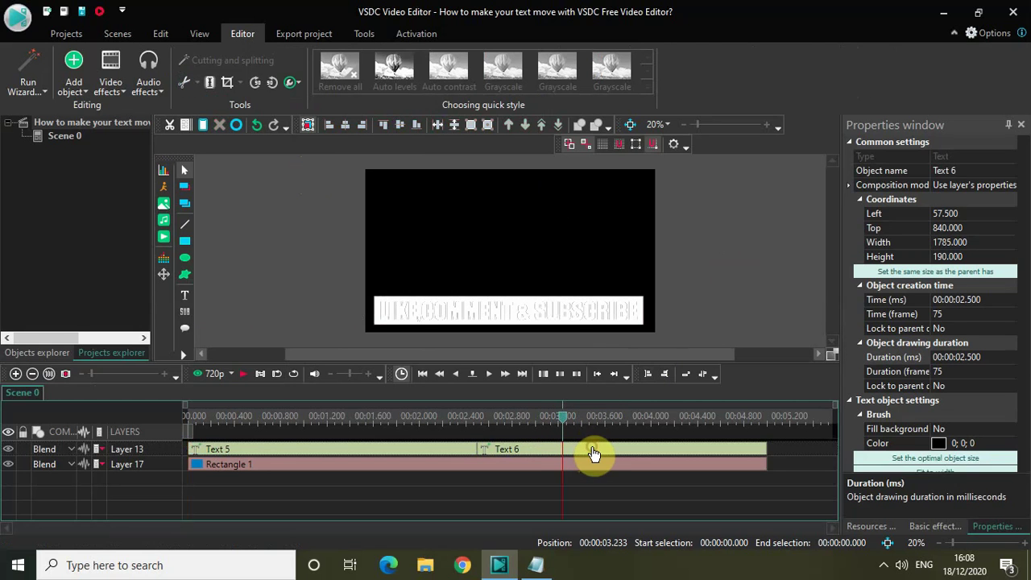
double_click(585, 317)
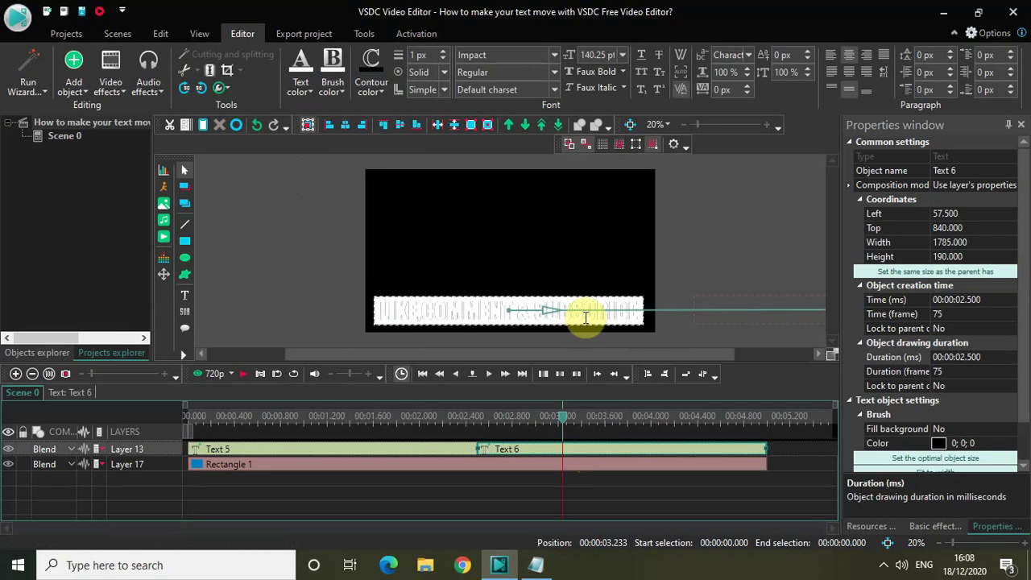
key(ctrl+a)
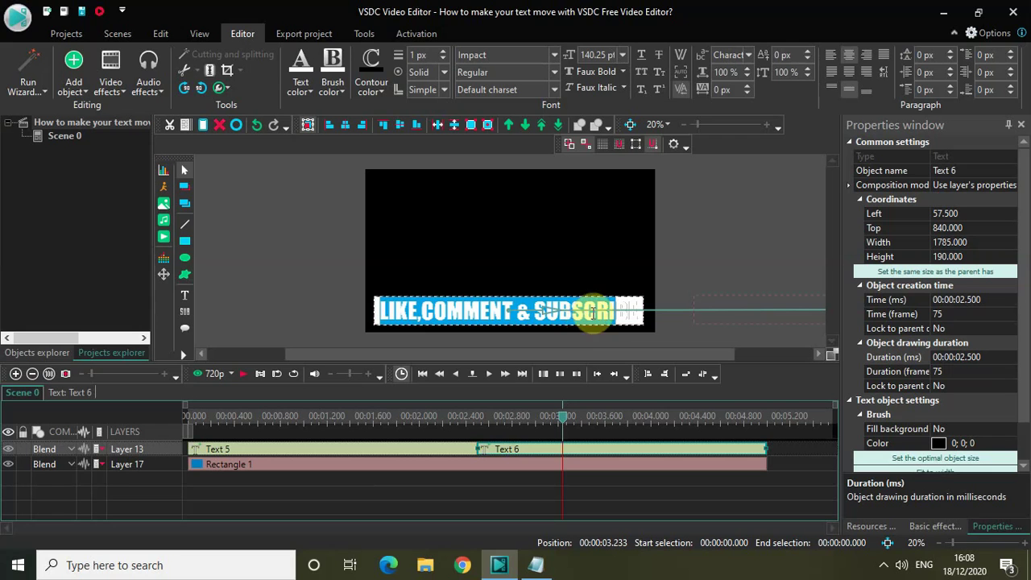
click(622, 322)
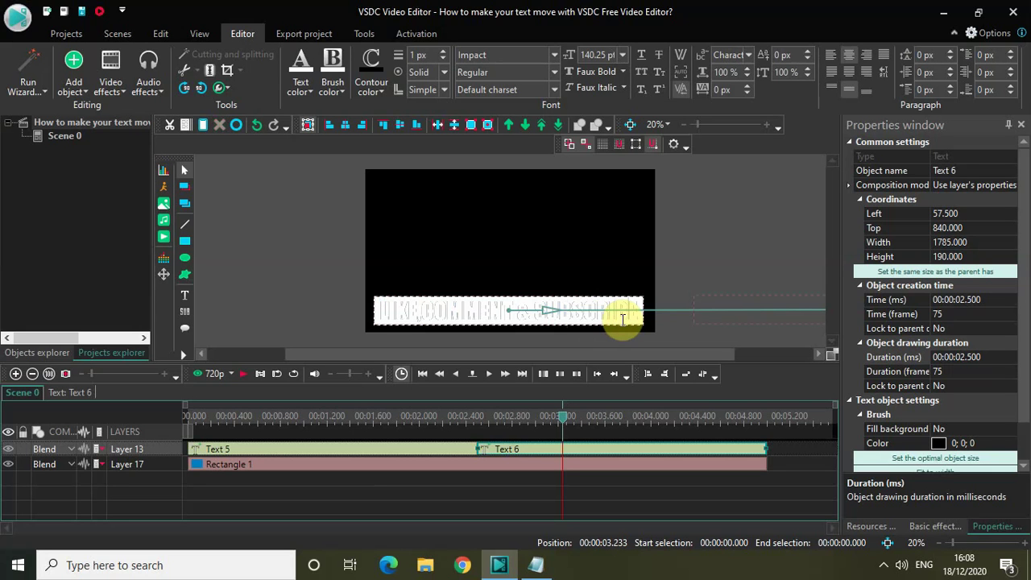
double_click(621, 320)
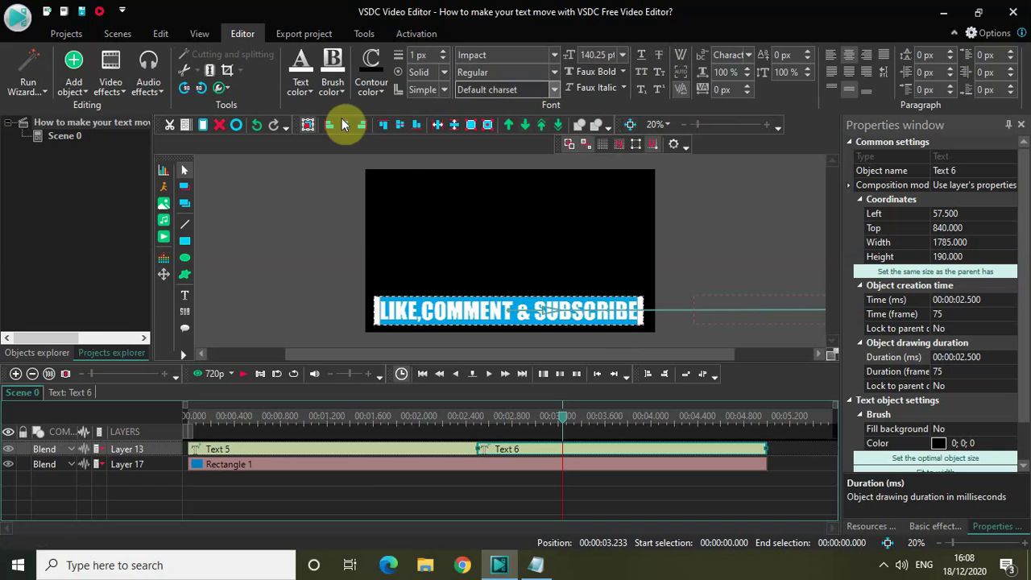
click(299, 91)
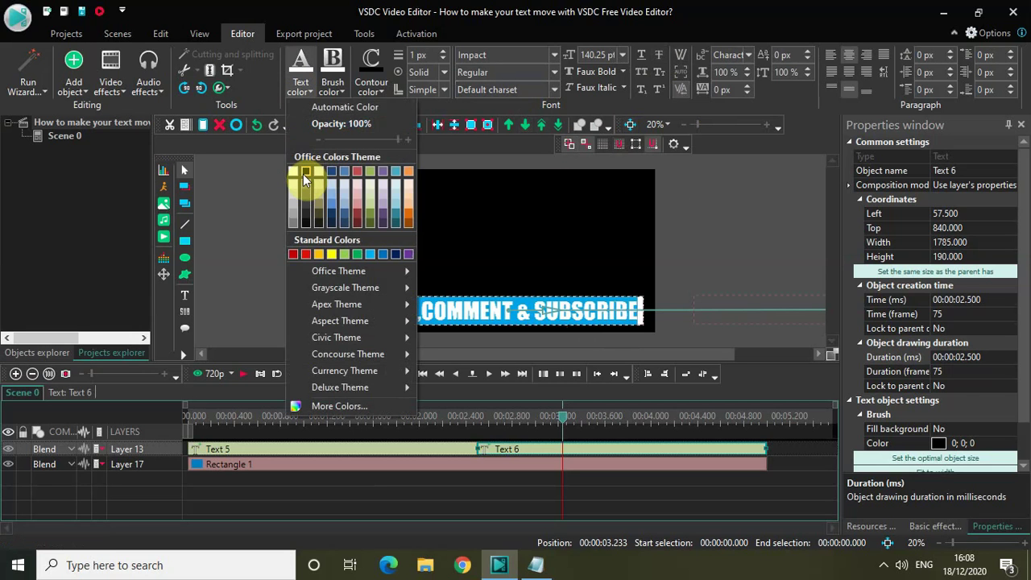
click(303, 173)
click(241, 276)
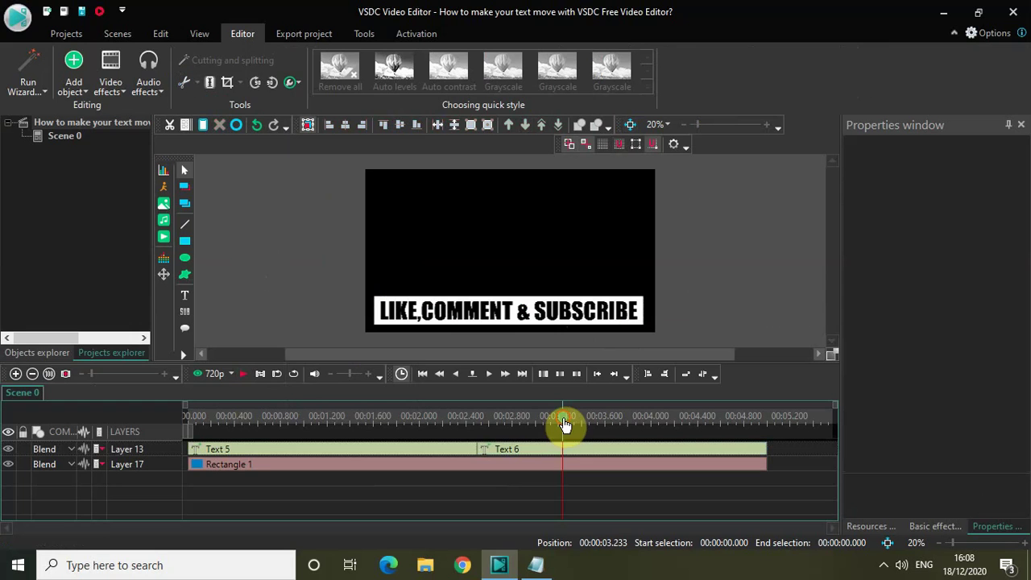
drag(564, 424, 187, 448)
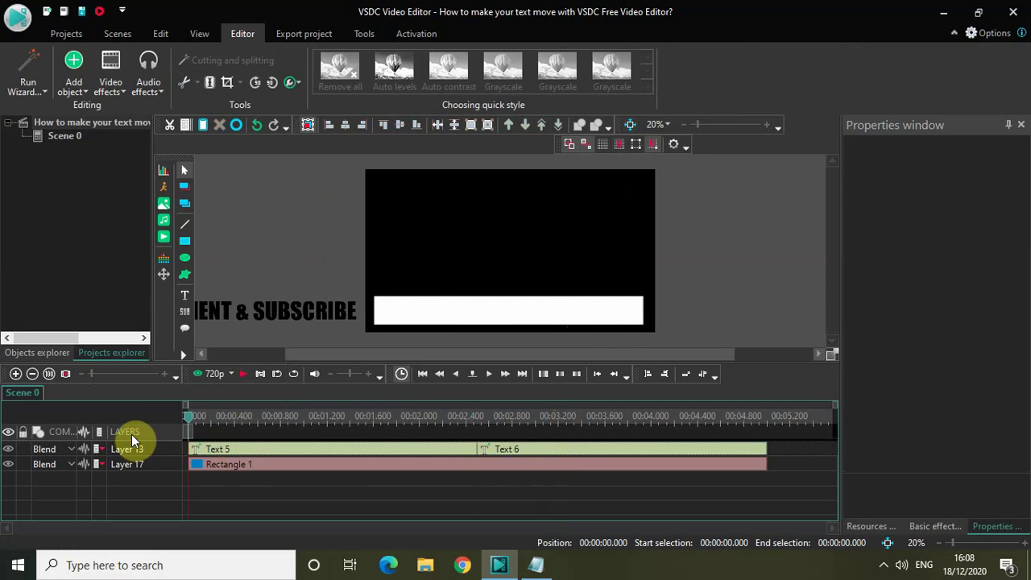
key(space)
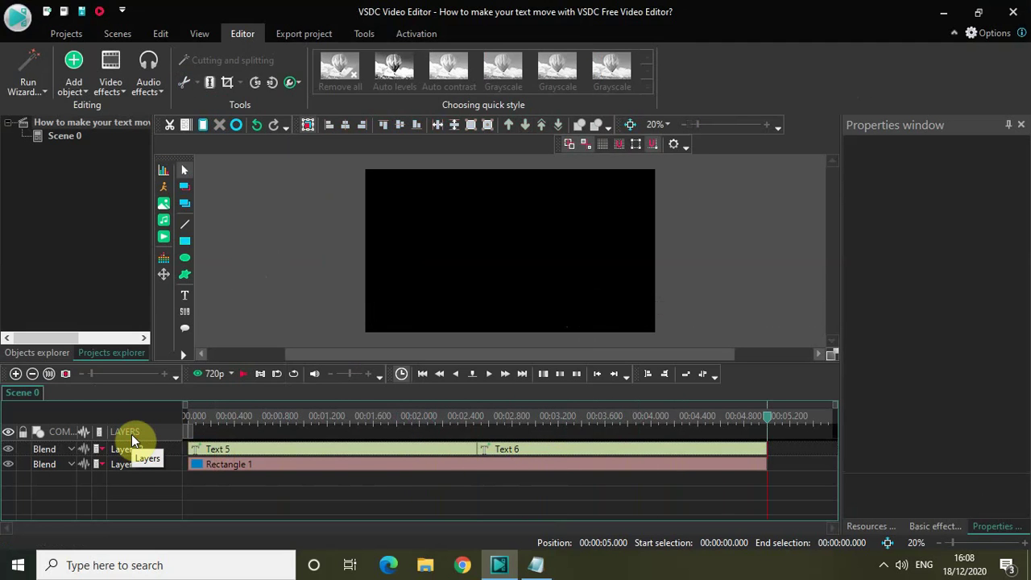
Open the rectangle's own timeline and add a Fade In transparency effect from the scene begin on a new layer.
click(369, 467)
double_click(369, 466)
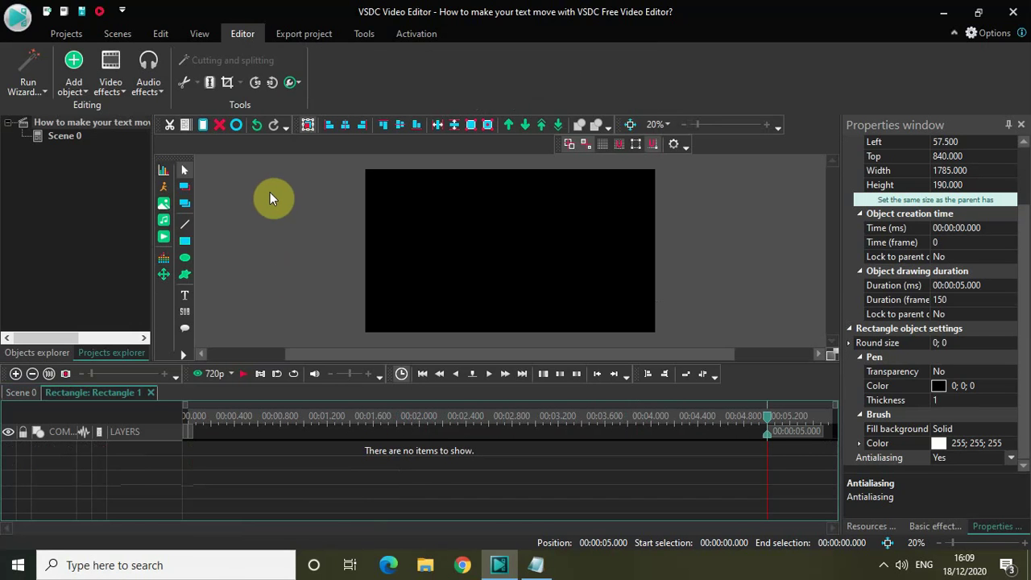
click(103, 84)
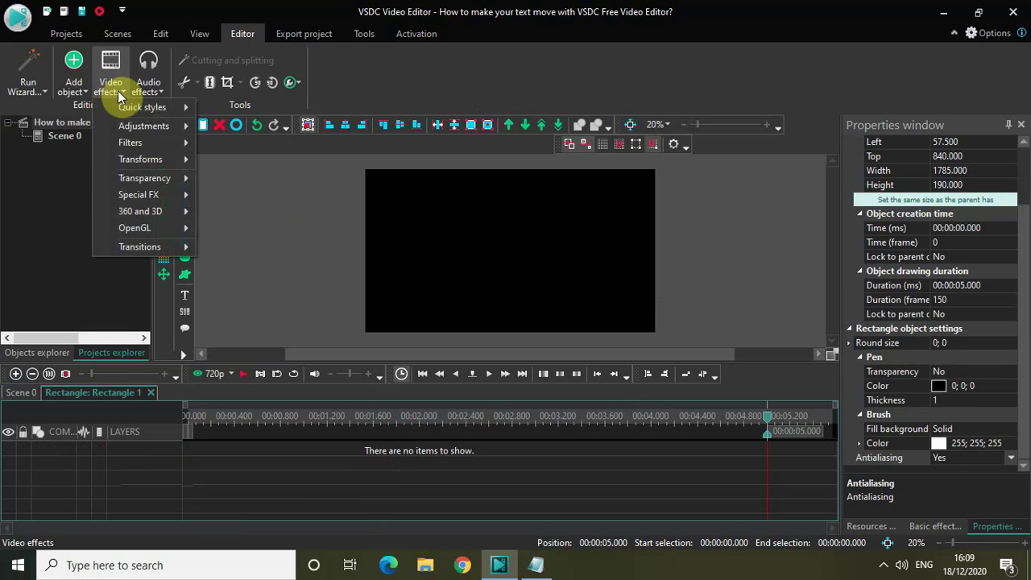
mouse_move(165, 181)
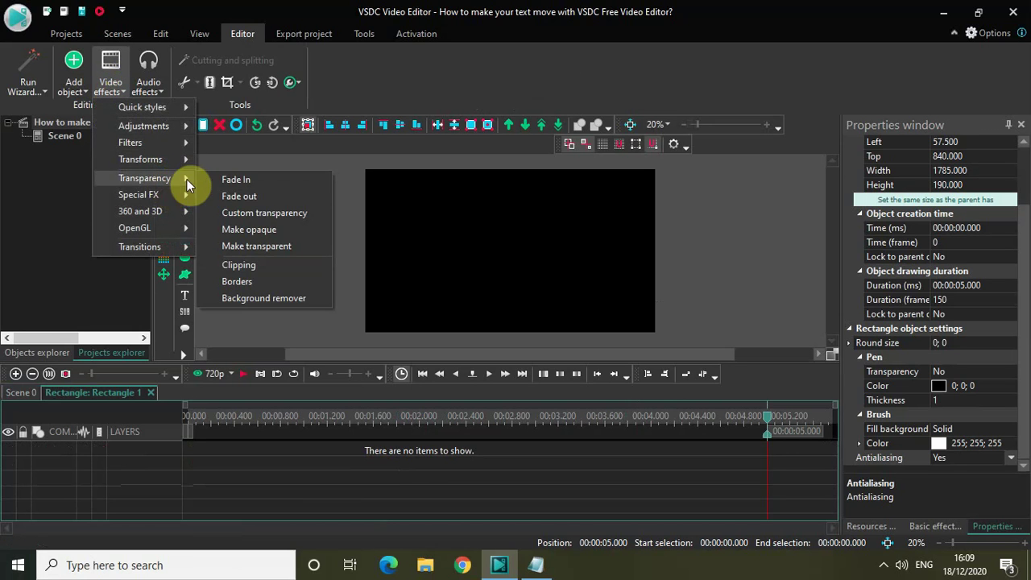
click(233, 179)
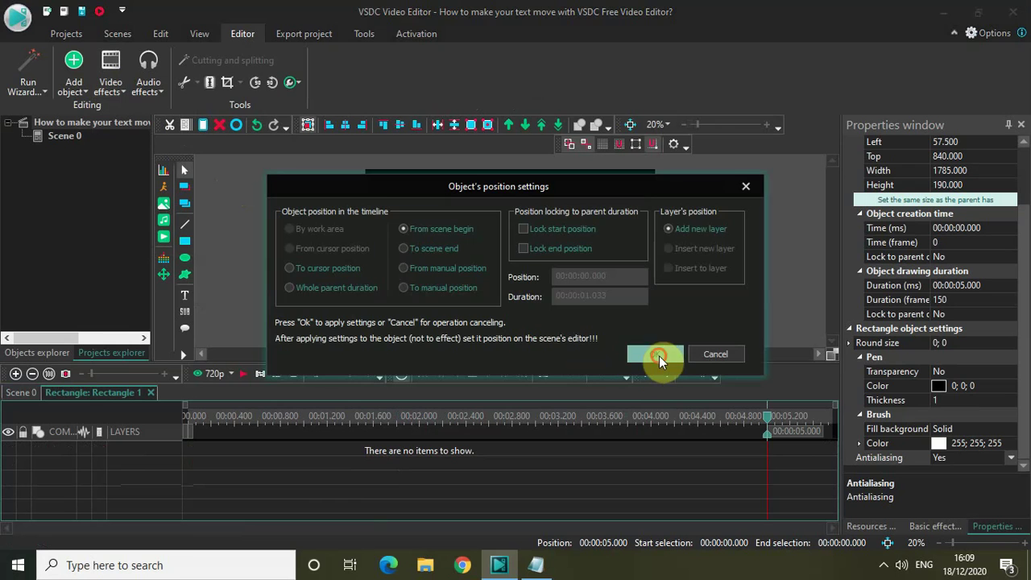
click(658, 356)
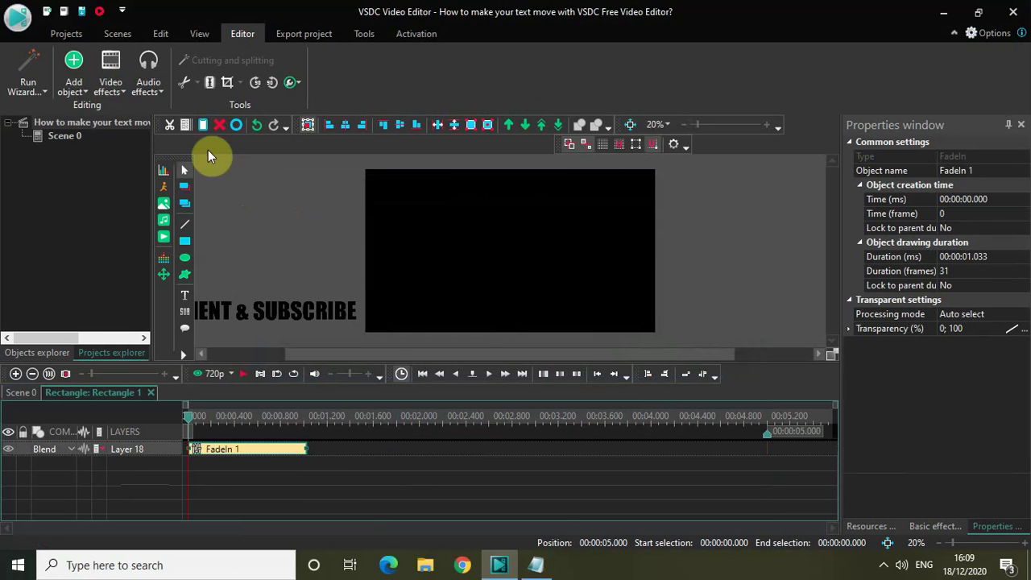
Add a Fade out effect to the rectangle at the scene end on an inserted layer, with start and end locked to the parent duration.
click(109, 79)
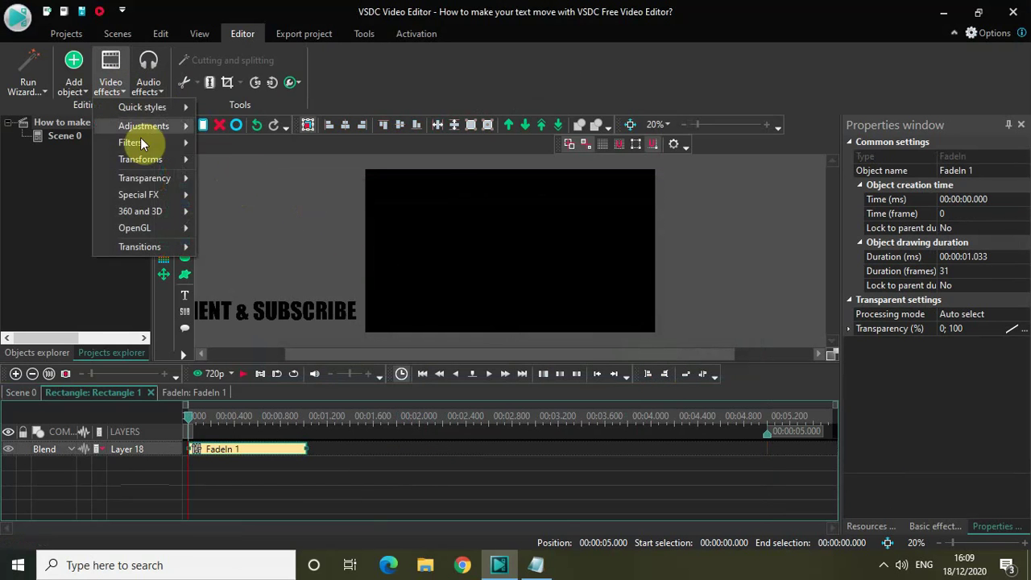
click(237, 206)
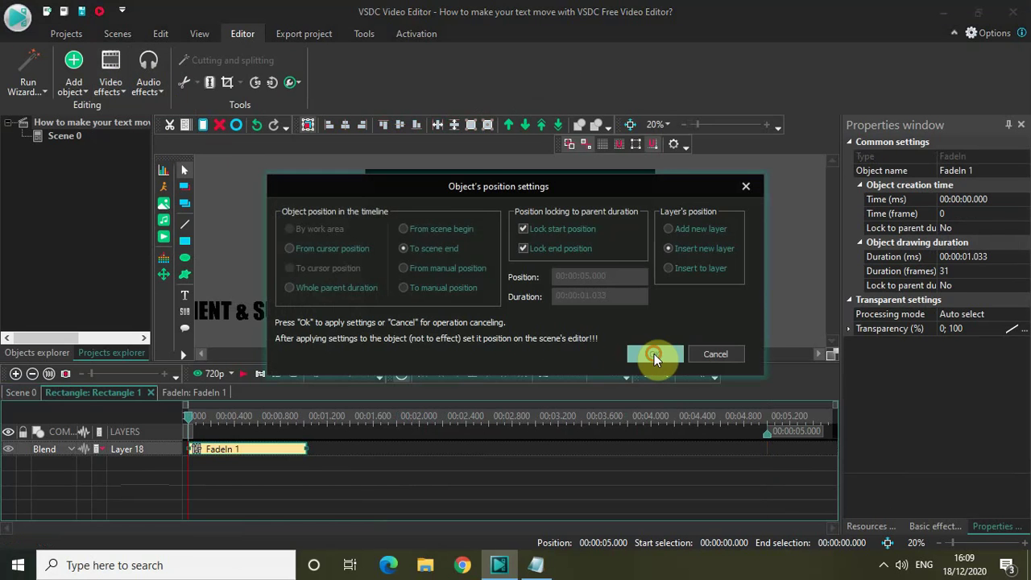
click(655, 353)
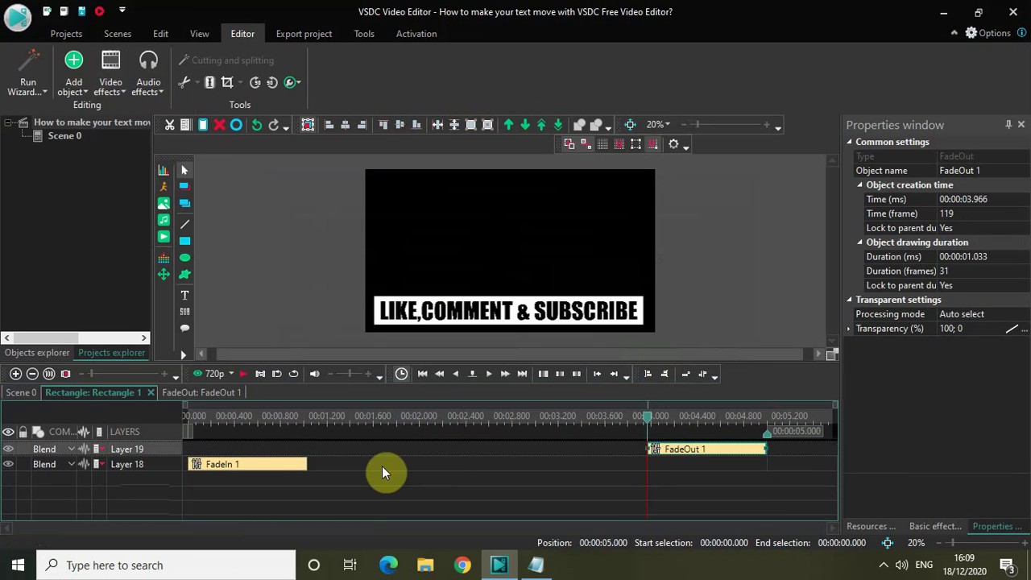
Set the drawing duration of the rectangle's FadeIn 1 effect to 00:00:00.500.
click(261, 472)
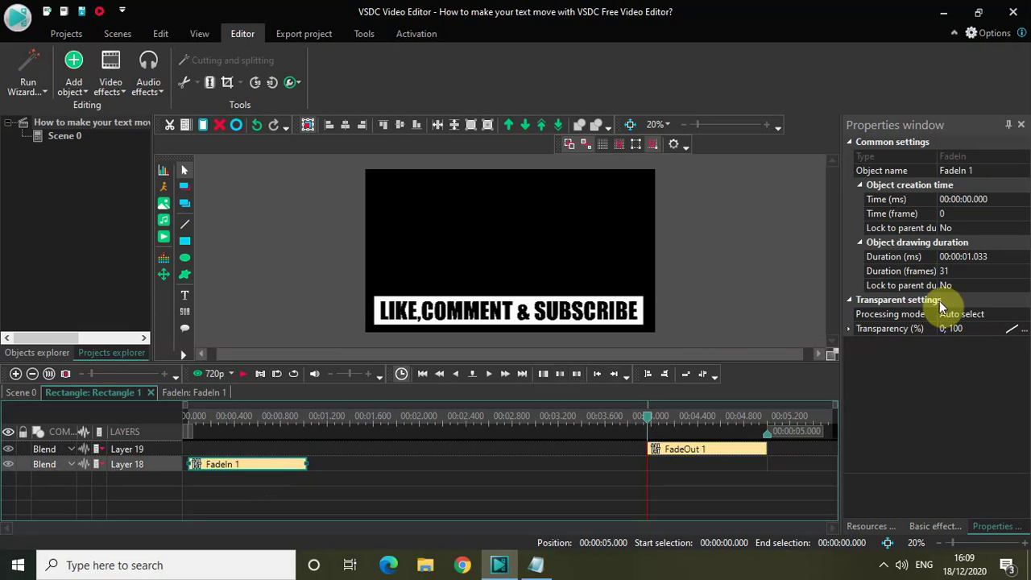
click(1002, 257)
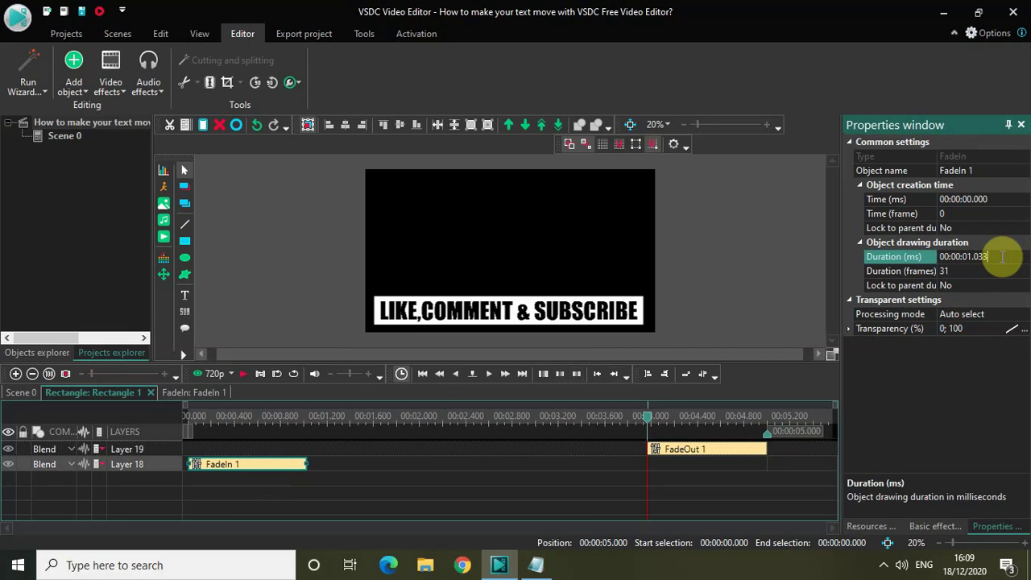
key(BackSpace)
key(BackSpace)
key(BackSpace)
key(BackSpace)
key(BackSpace)
text(50)
key(Return)
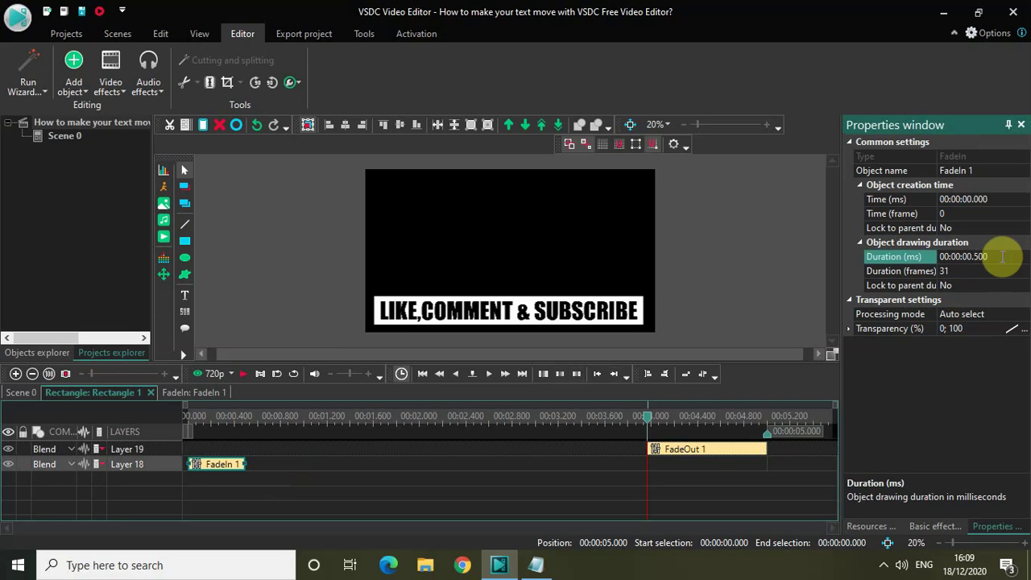
Set the FadeOut 1 effect's drawing duration to 00:00:00.500 and move it to the end of the rectangle's timeline.
click(721, 451)
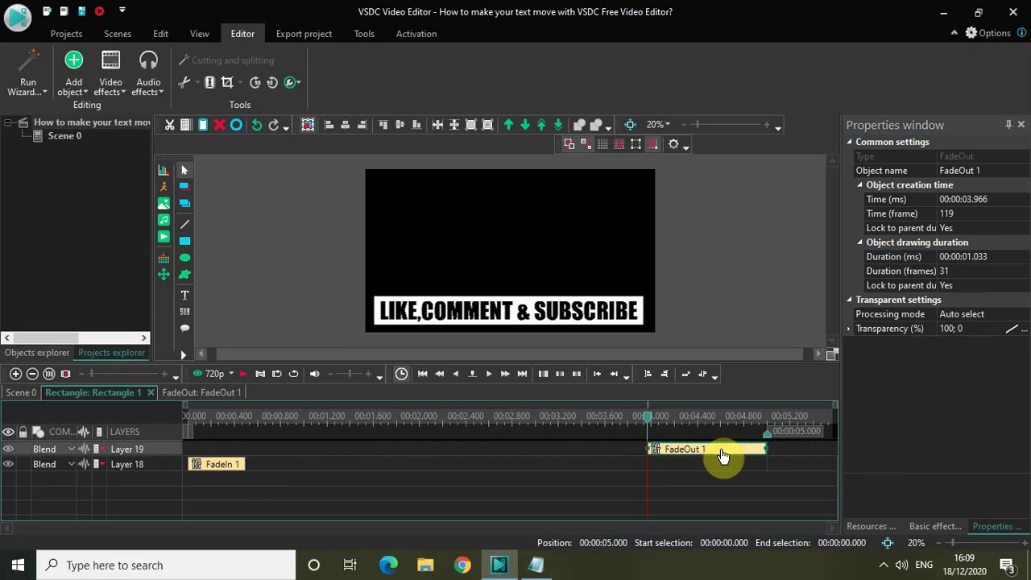
click(998, 256)
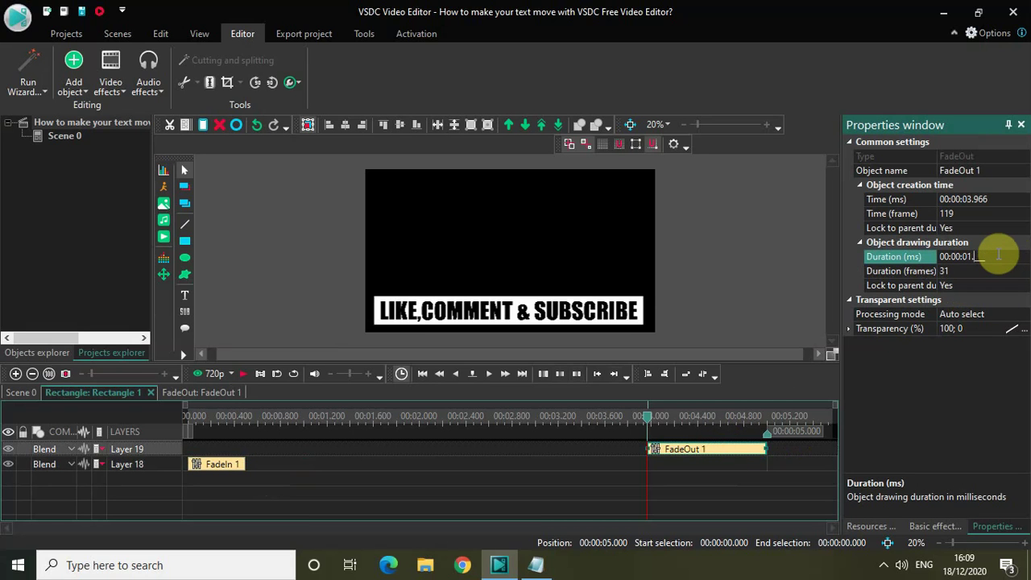
text(00:00:00.500)
key(Return)
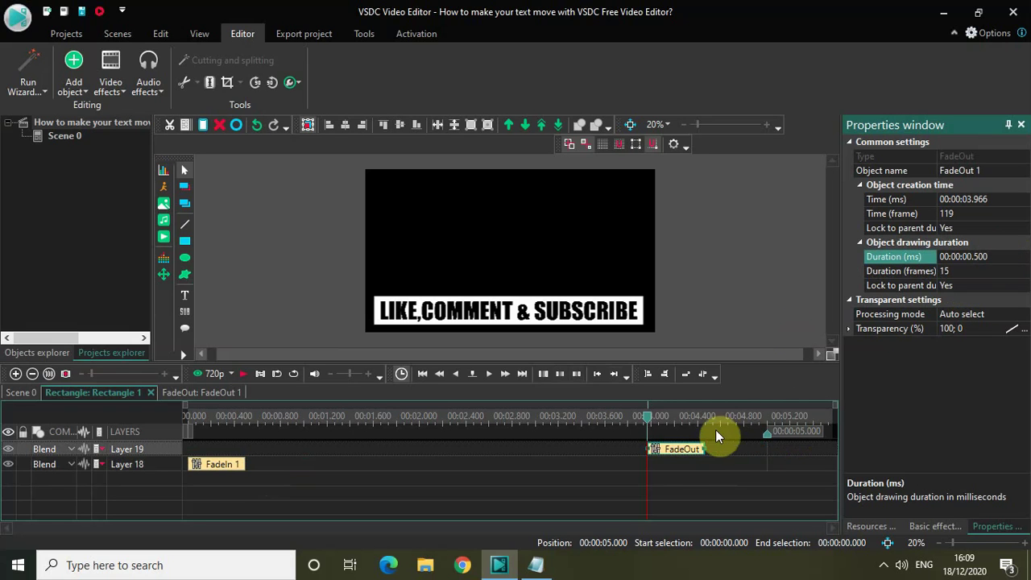
drag(681, 451, 734, 448)
Preview the whole animation in Scene 0 and place the playhead at 00:00:02.033 to view the text over the rectangle.
click(14, 392)
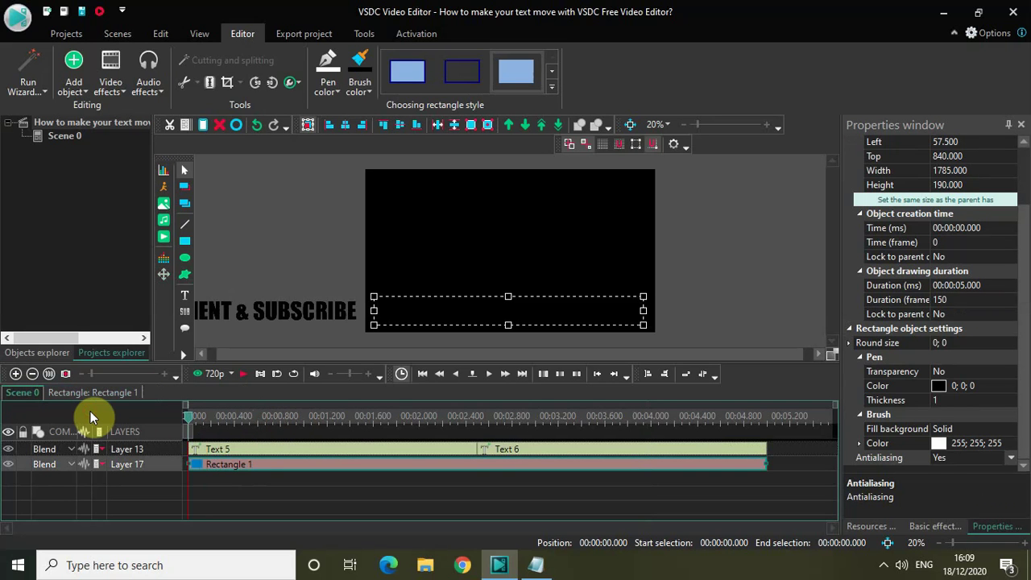
key(space)
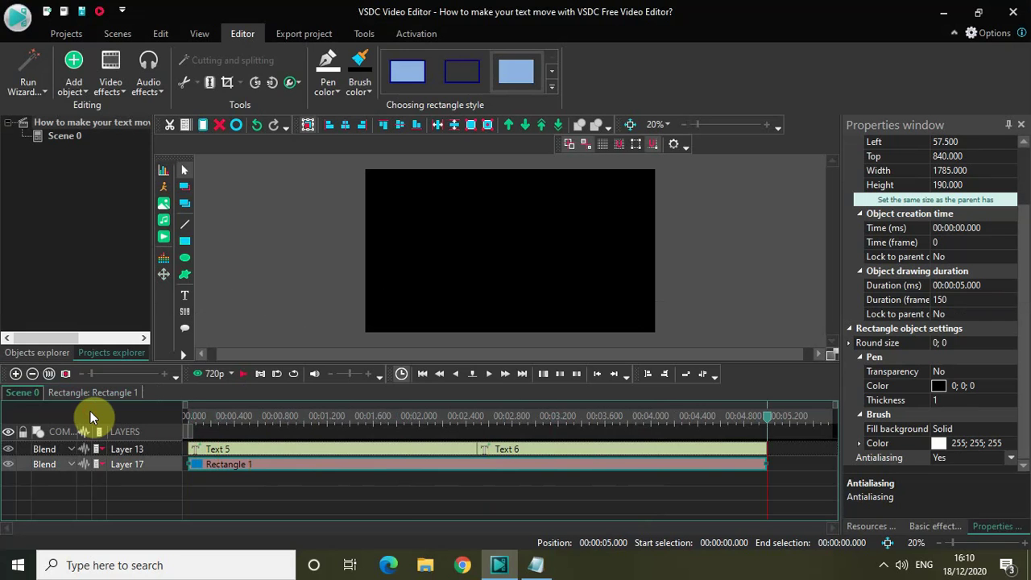
click(426, 423)
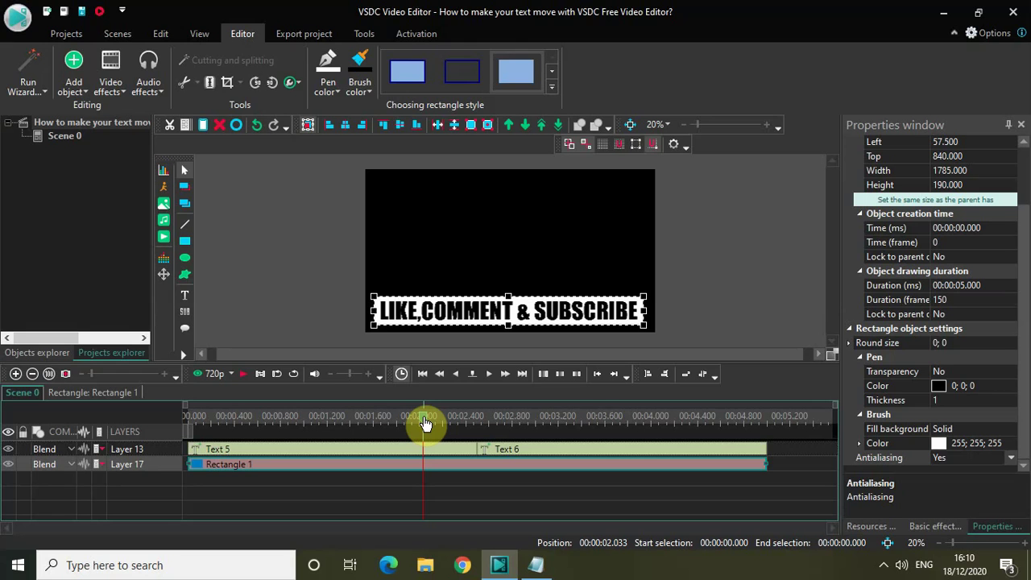